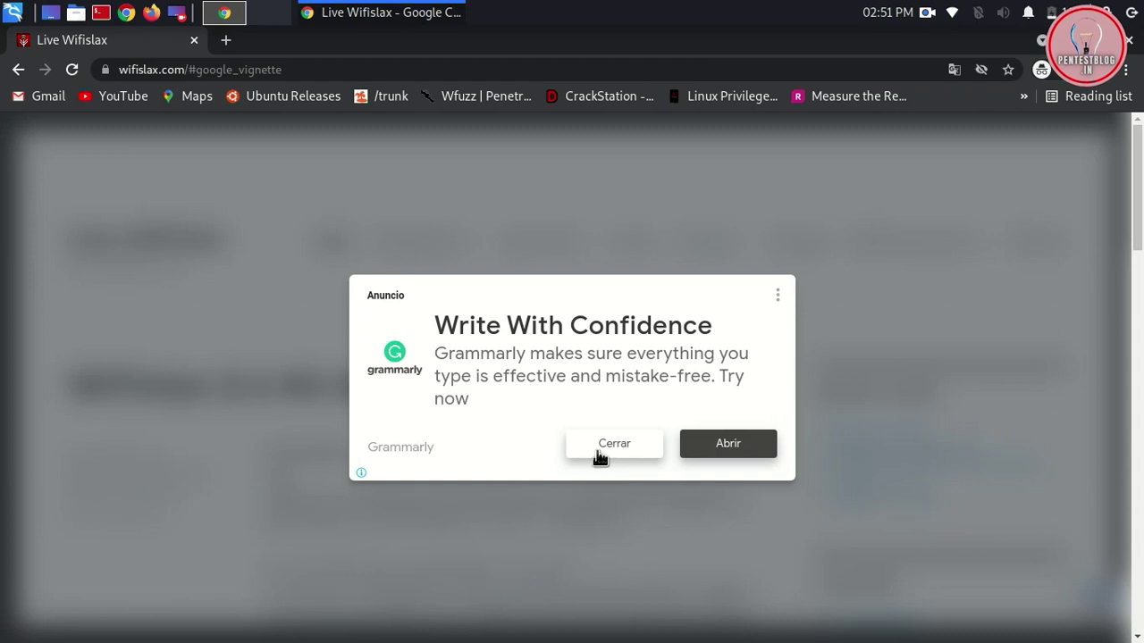
Dismiss the advert, accept the cookie notice, and examine the Wifislax 2.4 64 bits page's release notes and ISO download link
{"action": "left_click", "coordinate": [599, 456]}
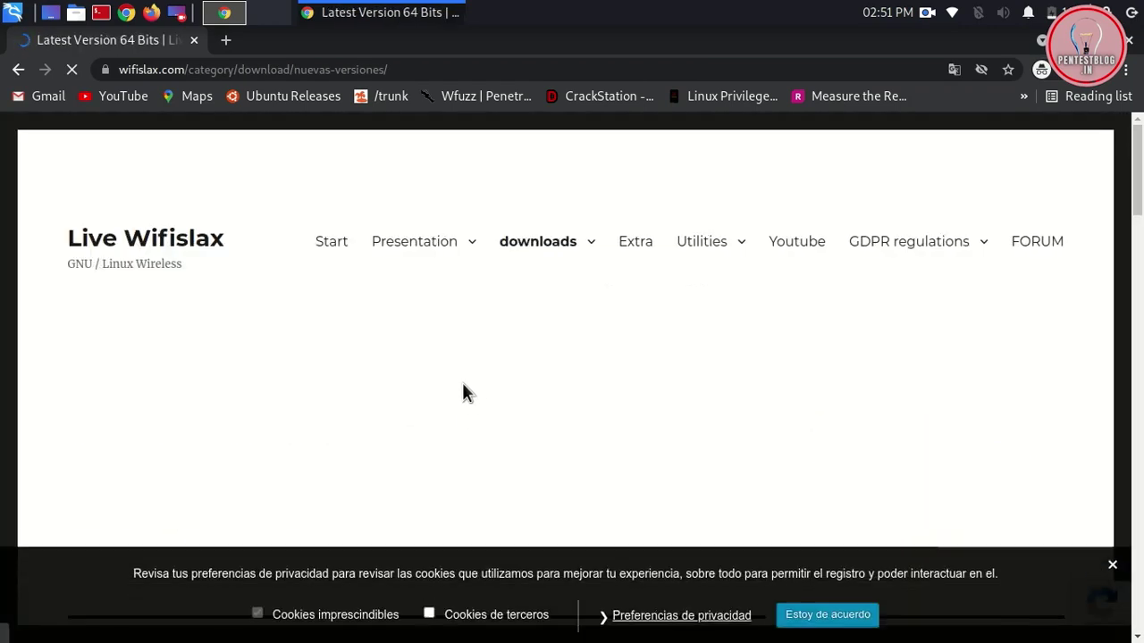
{"action": "left_click", "coordinate": [790, 611]}
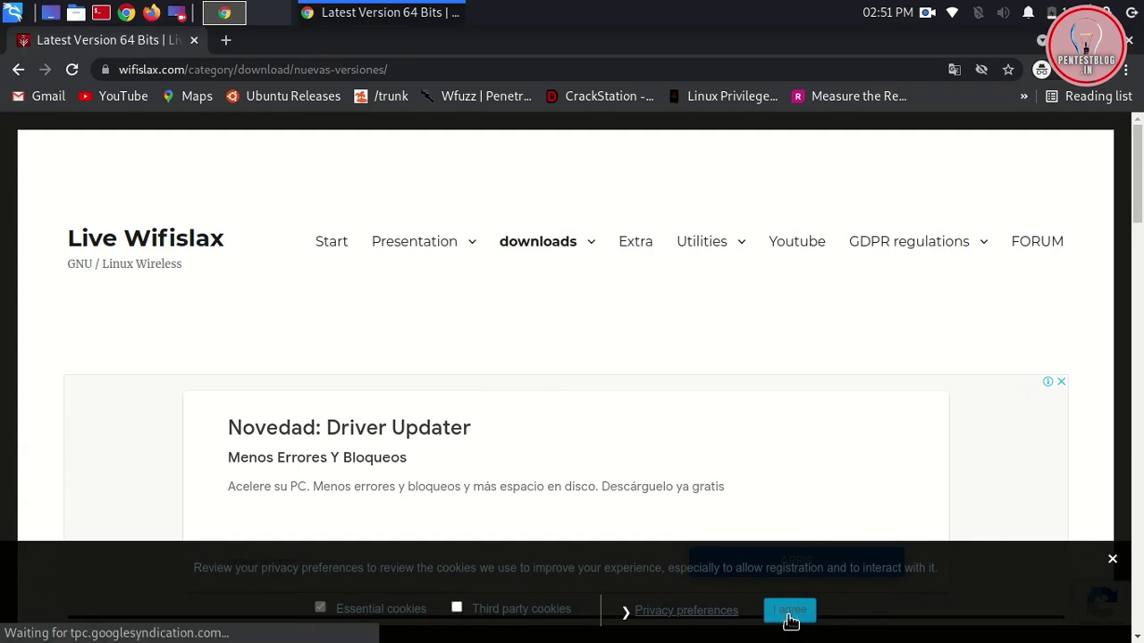
{"action": "scroll", "coordinate": [626, 516], "scroll_direction": "down", "scroll_amount": 3}
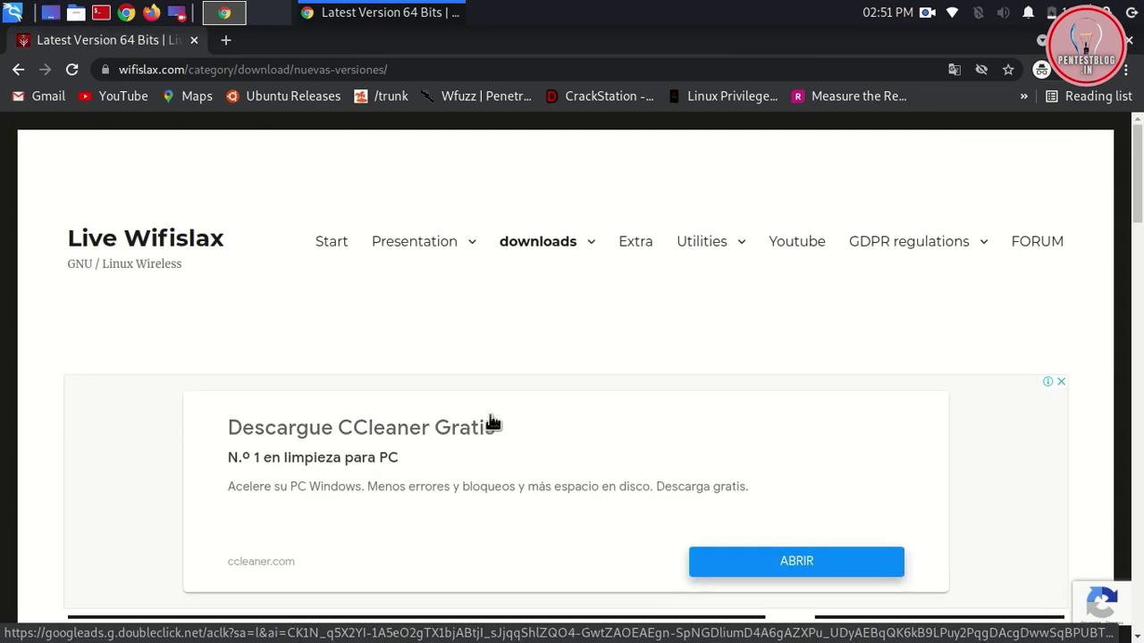
{"action": "scroll", "coordinate": [495, 388], "scroll_direction": "down", "scroll_amount": 5}
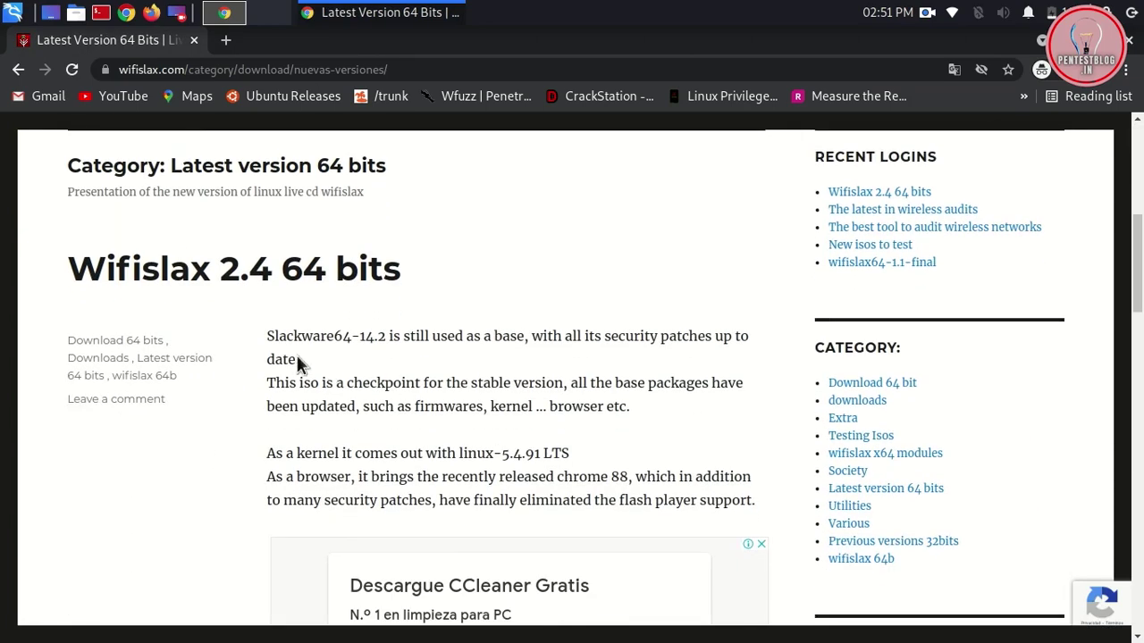
{"action": "scroll", "coordinate": [497, 304], "scroll_direction": "down", "scroll_amount": 1}
{"action": "scroll", "coordinate": [497, 304], "scroll_direction": "down", "scroll_amount": 1}
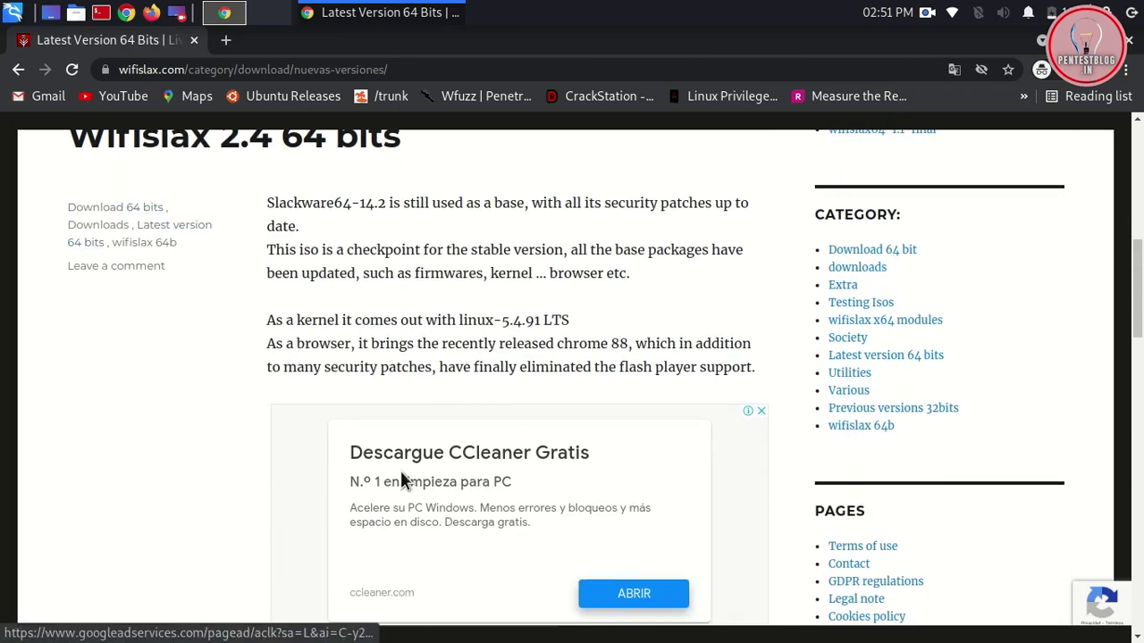
{"action": "scroll", "coordinate": [461, 357], "scroll_direction": "down", "scroll_amount": 2}
{"action": "scroll", "coordinate": [466, 356], "scroll_direction": "down", "scroll_amount": 2}
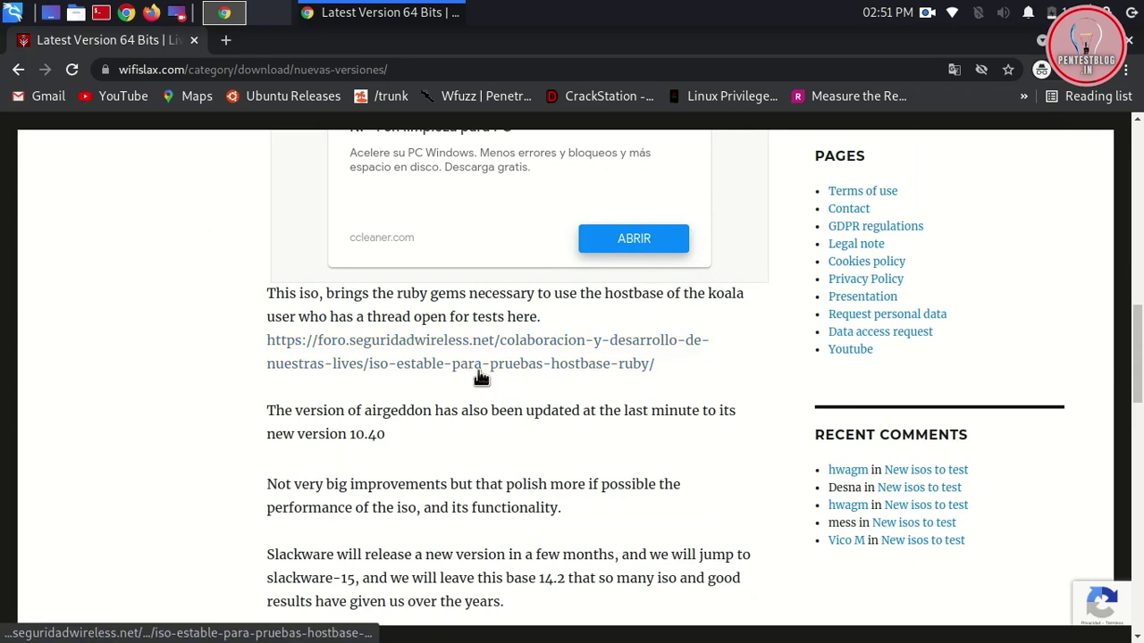
{"action": "scroll", "coordinate": [481, 370], "scroll_direction": "down", "scroll_amount": 4}
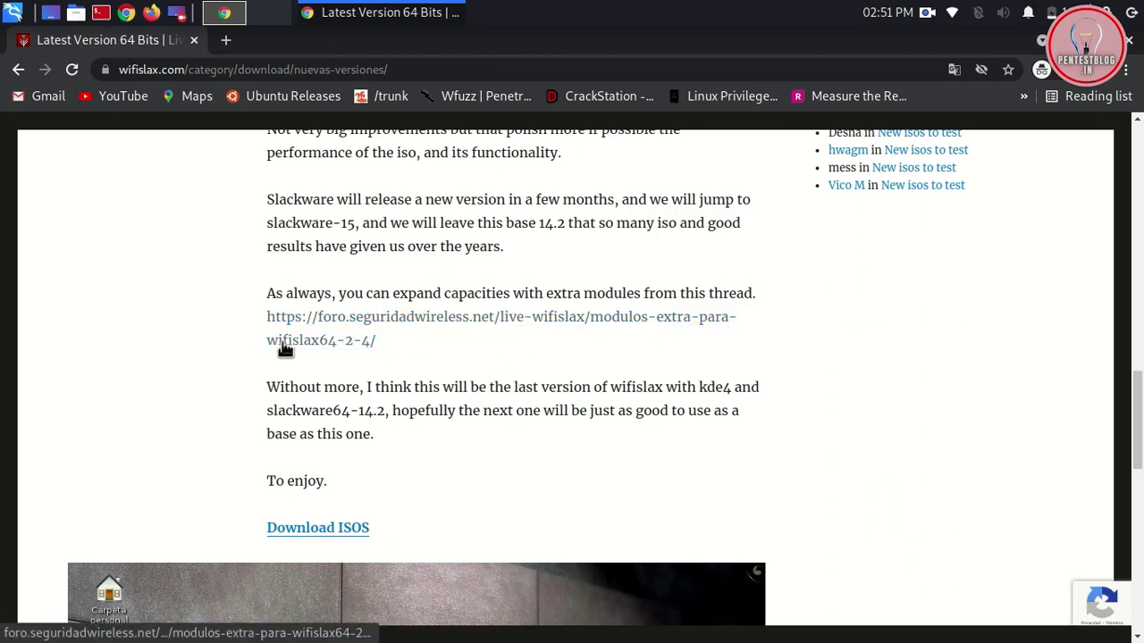
{"action": "scroll", "coordinate": [340, 406], "scroll_direction": "down", "scroll_amount": 1}
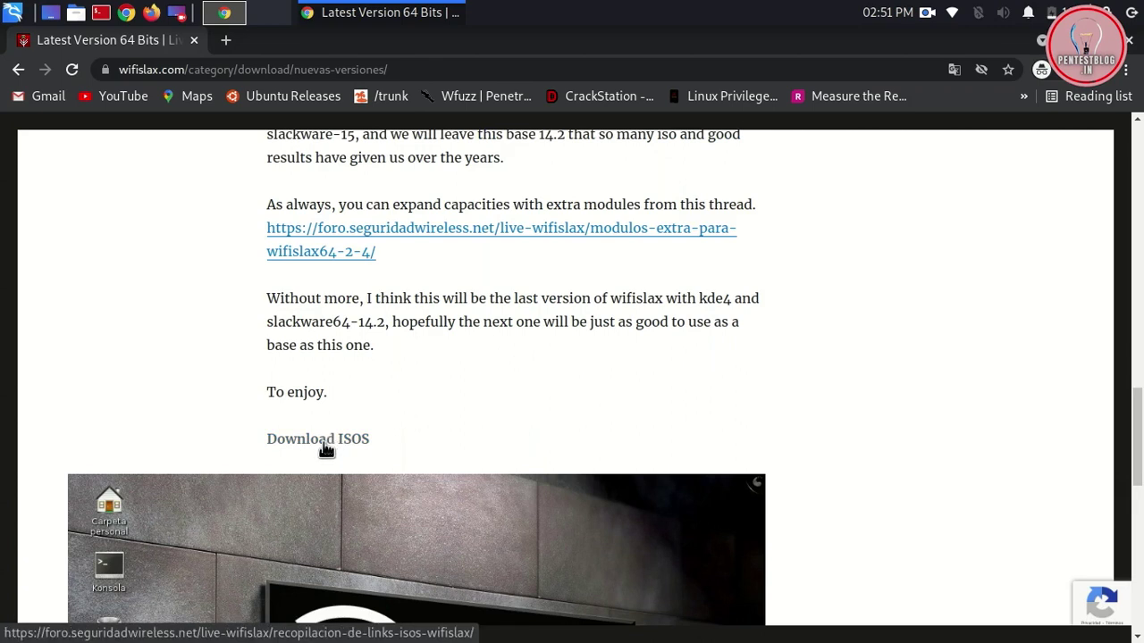
{"action": "scroll", "coordinate": [323, 442], "scroll_direction": "down", "scroll_amount": 6}
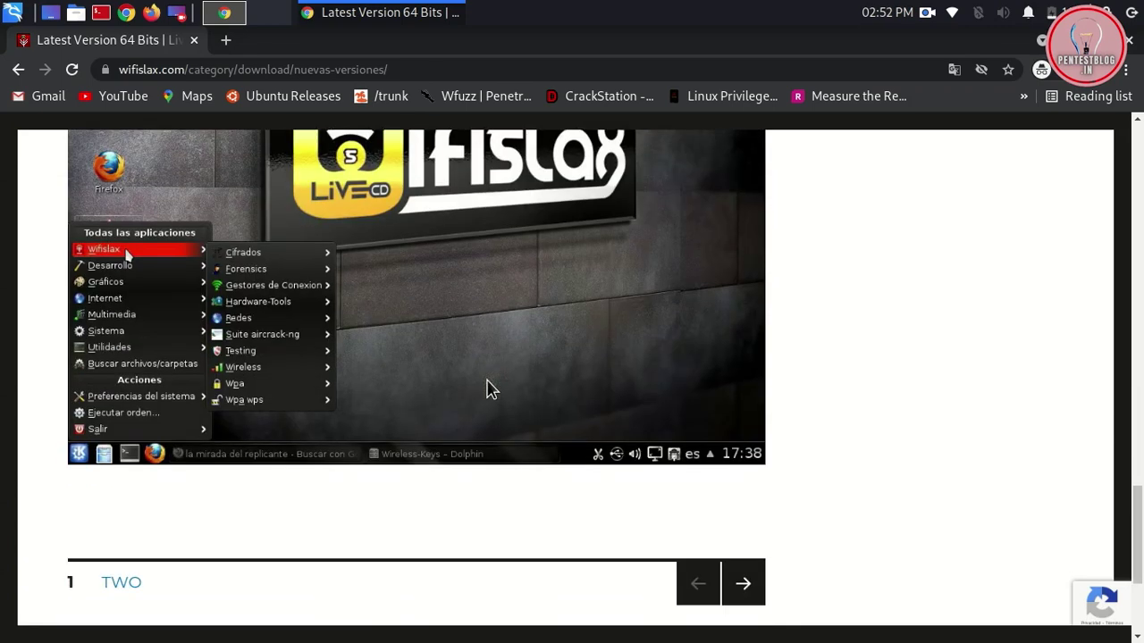
{"action": "scroll", "coordinate": [490, 416], "scroll_direction": "down", "scroll_amount": 3}
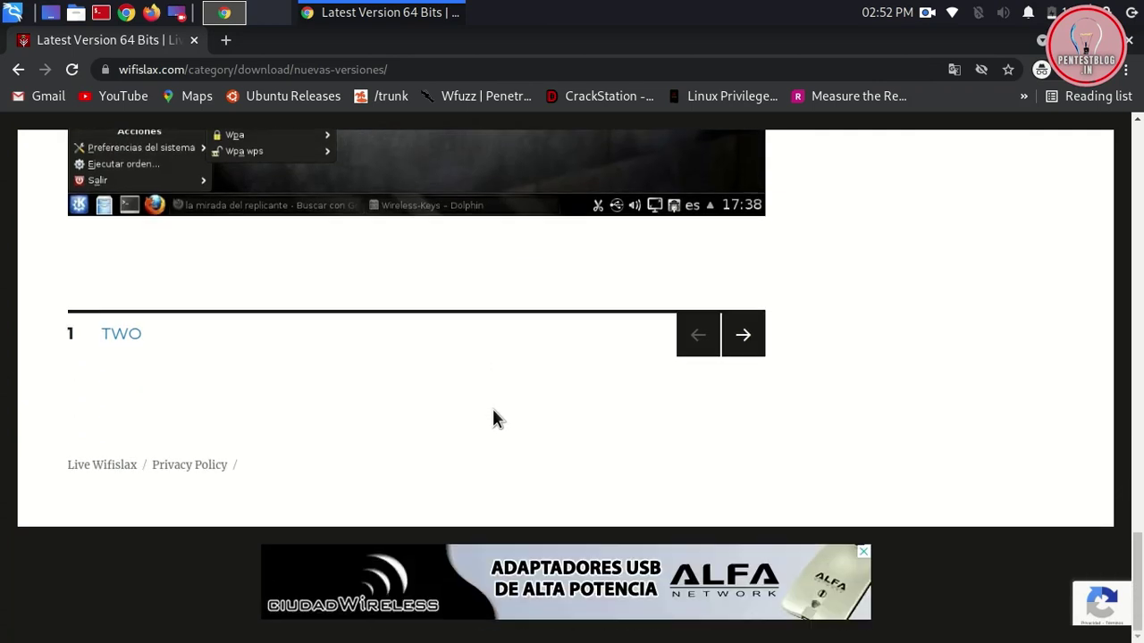
{"action": "scroll", "coordinate": [532, 380], "scroll_direction": "up", "scroll_amount": 2}
{"action": "scroll", "coordinate": [536, 357], "scroll_direction": "up", "scroll_amount": 7}
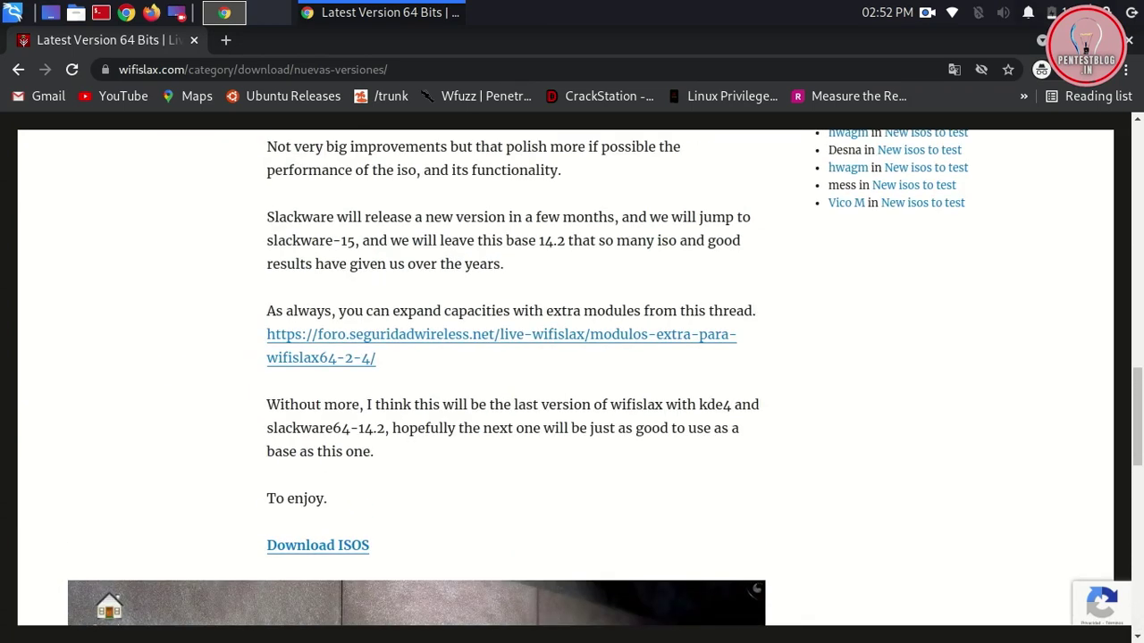
Close the browser and check the desktop's WiFi_Slax folder for the Wifislax ISO file
{"action": "left_click", "coordinate": [1129, 41]}
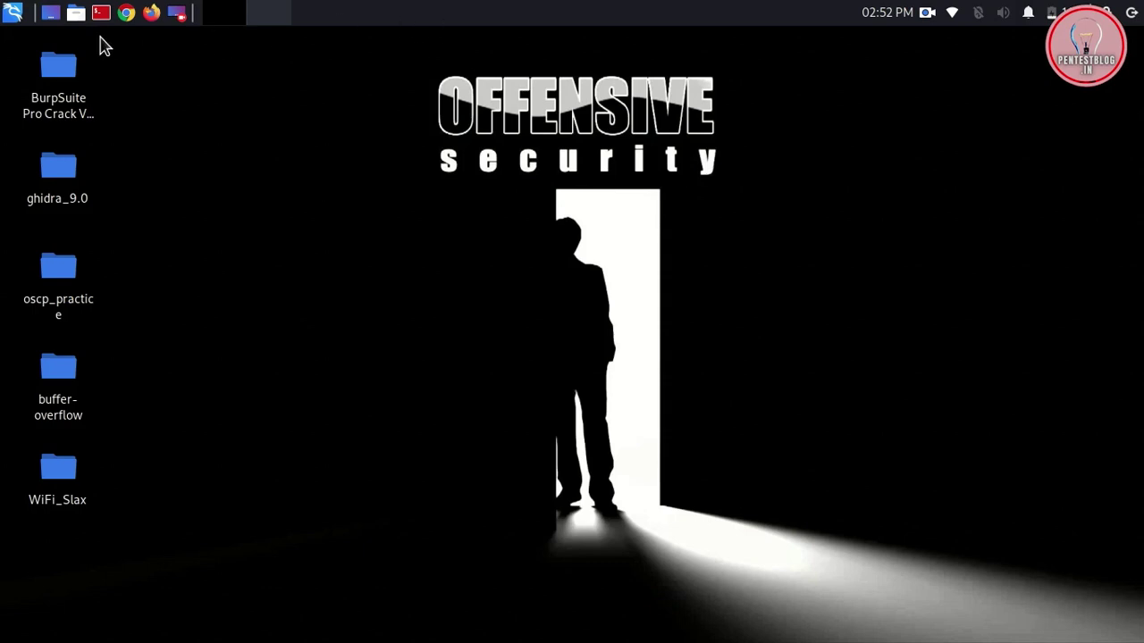
{"action": "double_click", "coordinate": [58, 480]}
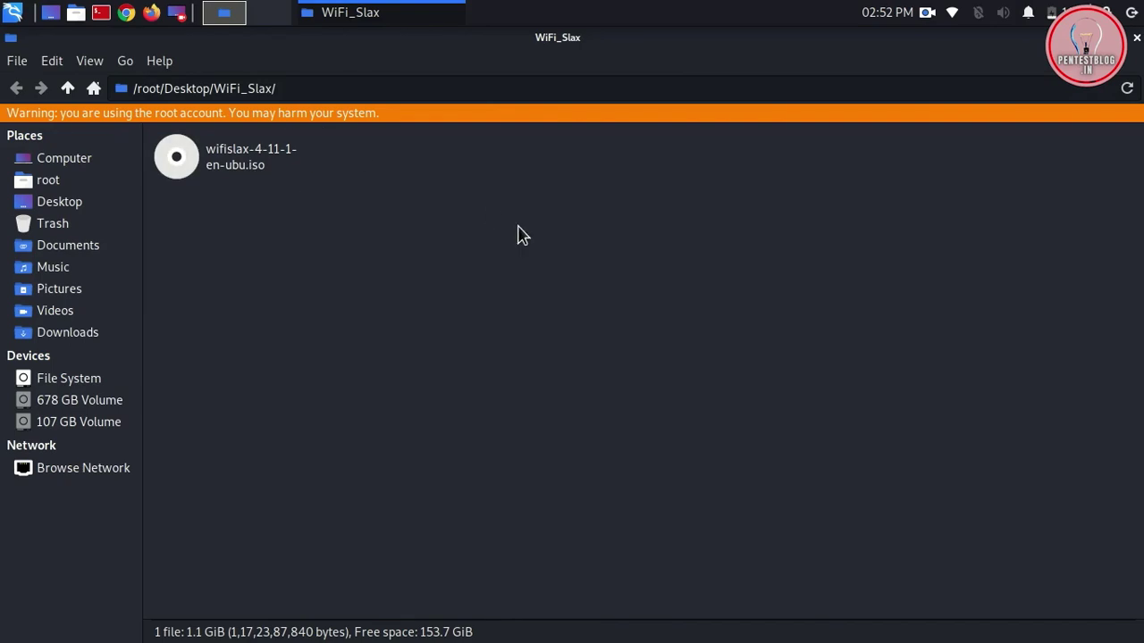
{"action": "left_click", "coordinate": [1135, 37]}
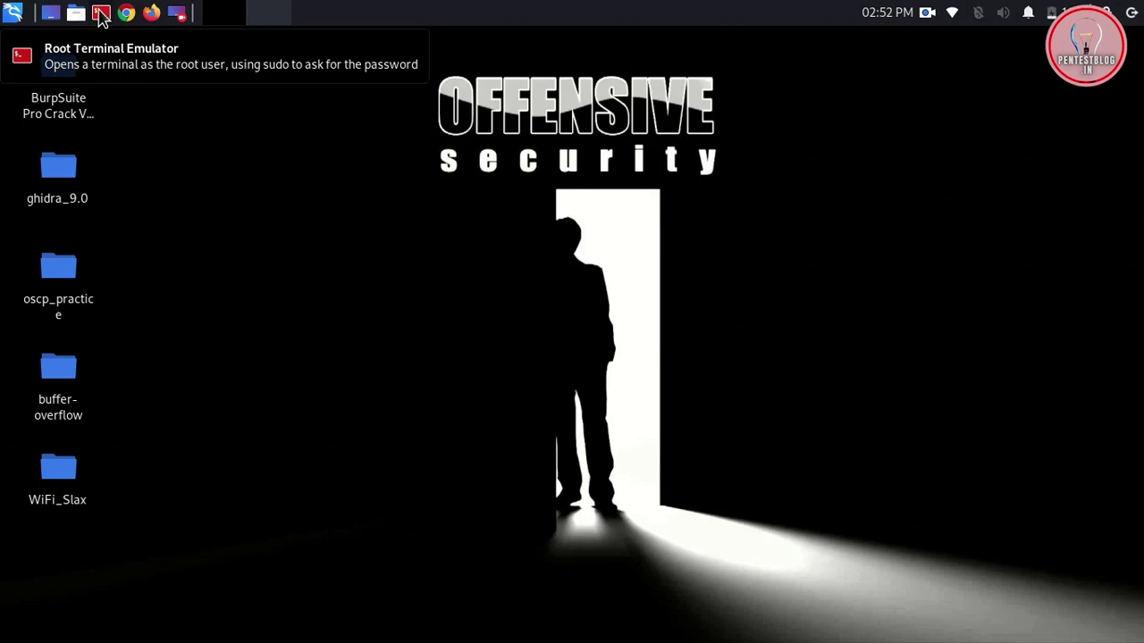
Find VirtualBox among the installed applications and launch it
{"action": "key", "text": "super"}
{"action": "type", "text": "vir"}
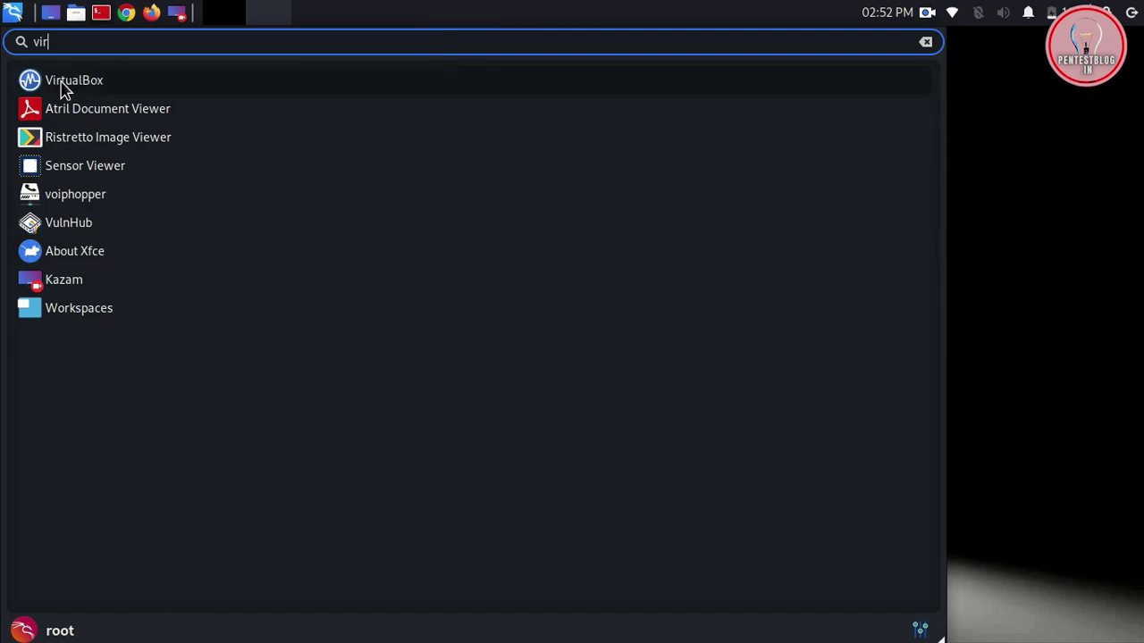
{"action": "left_click", "coordinate": [63, 85]}
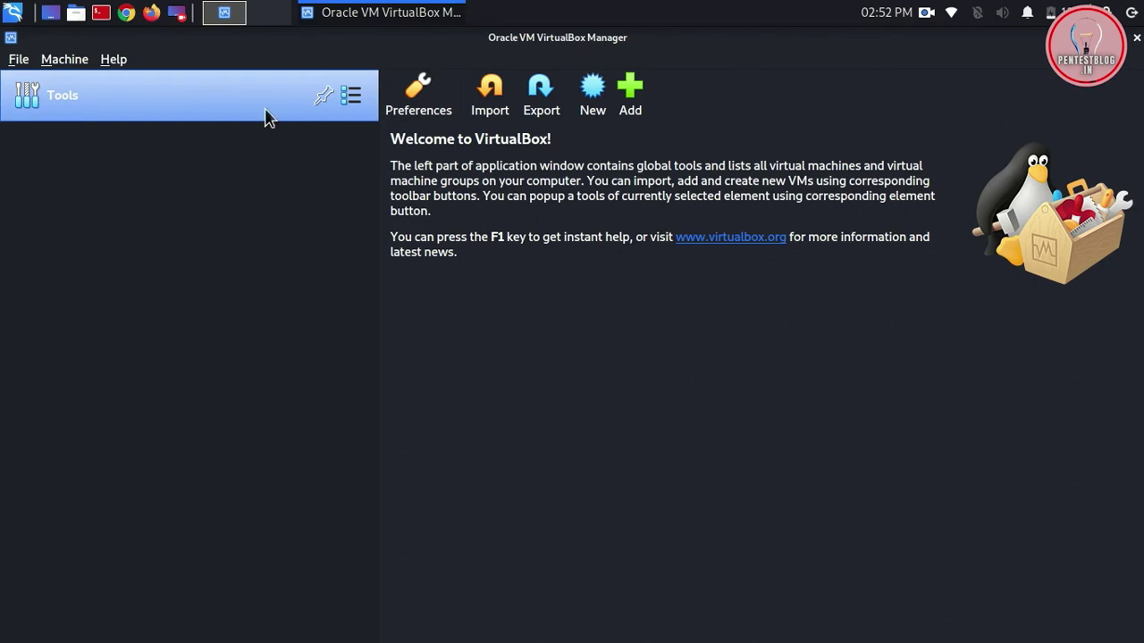
Start a new virtual machine named WiFi_Slax with type Linux and version Other Linux (64-bit)
{"action": "left_click", "coordinate": [591, 96]}
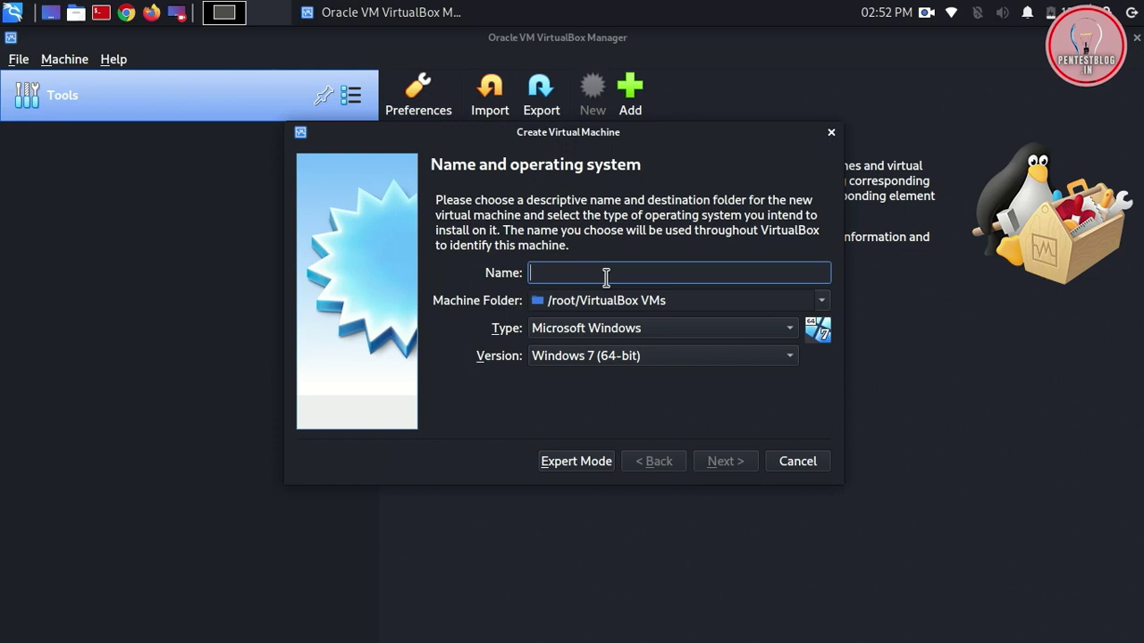
{"action": "type", "text": "WiFi_Slax"}
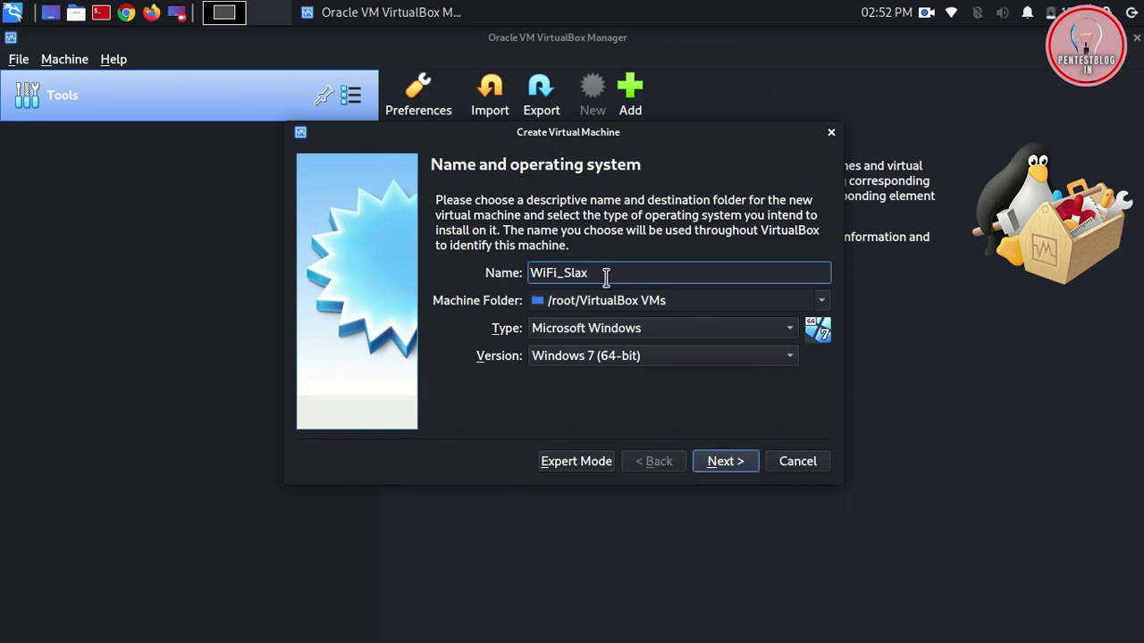
{"action": "left_click", "coordinate": [599, 333]}
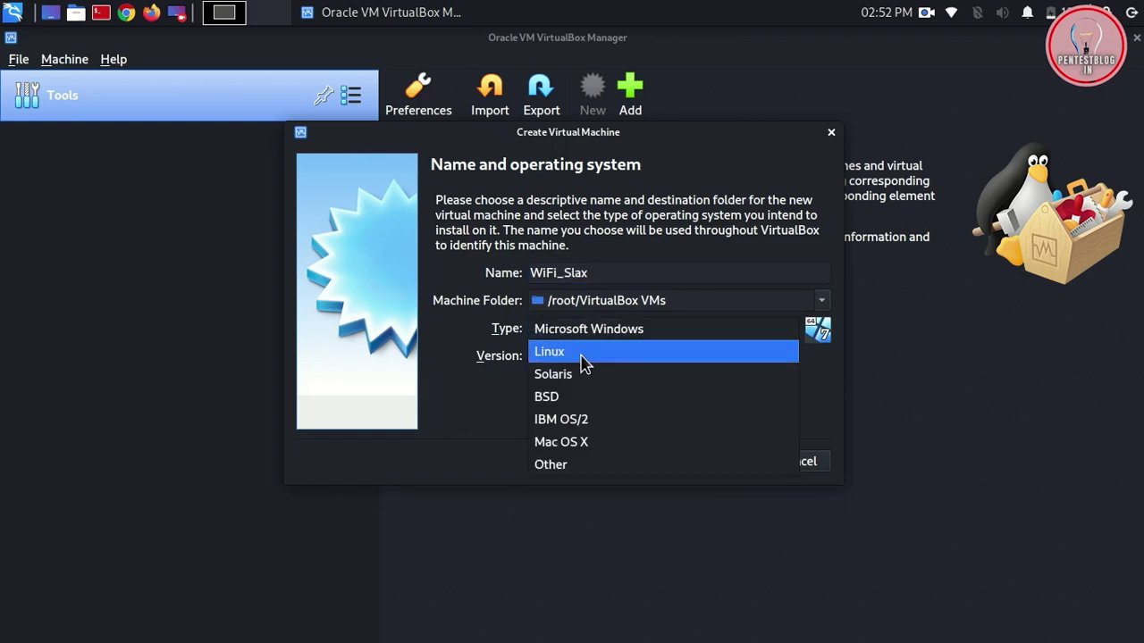
{"action": "left_click", "coordinate": [581, 362]}
{"action": "left_click", "coordinate": [582, 362]}
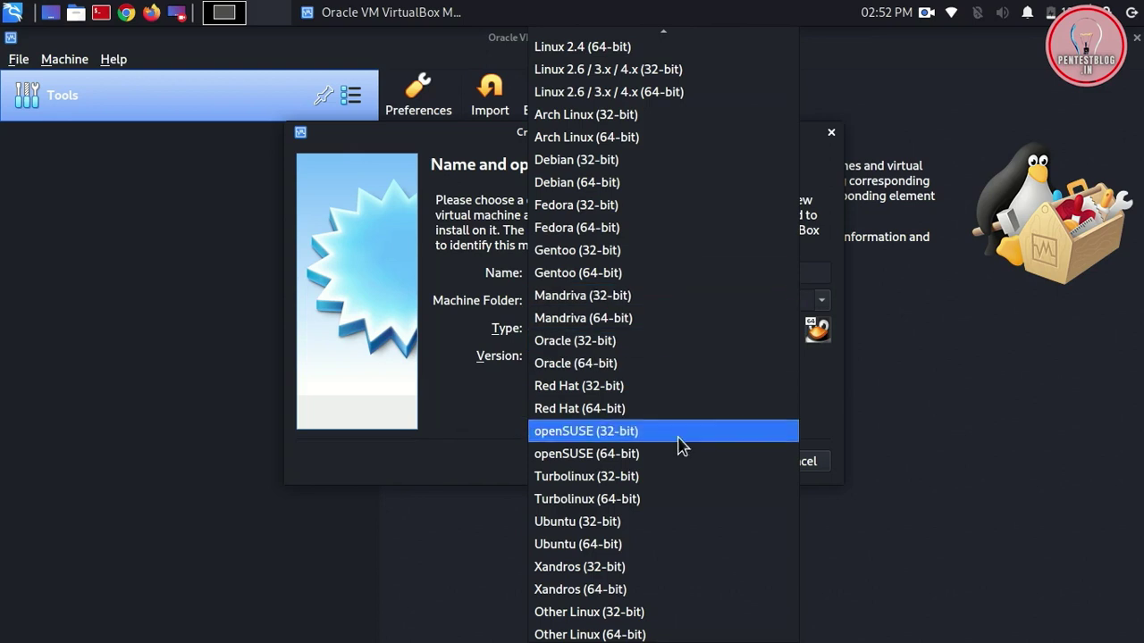
{"action": "left_click", "coordinate": [614, 612]}
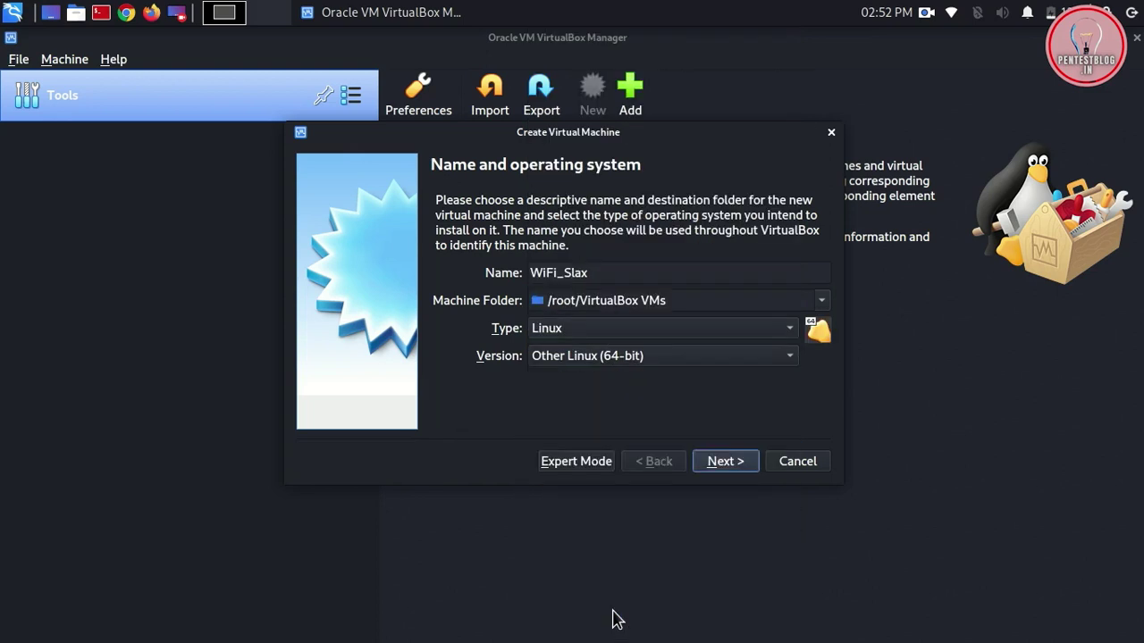
{"action": "left_click", "coordinate": [724, 462]}
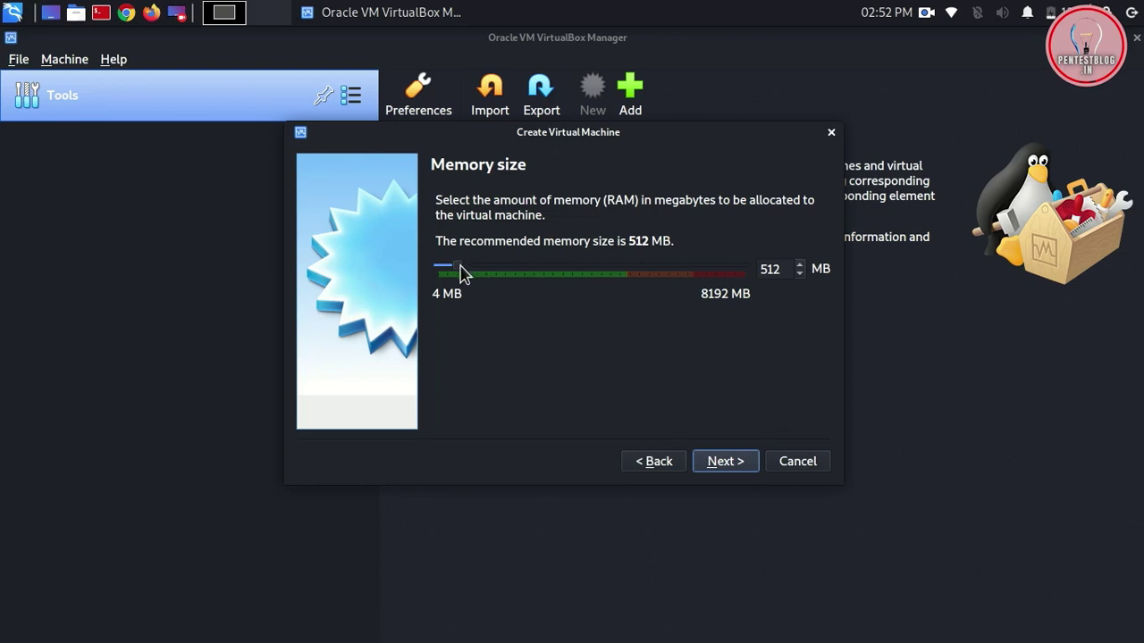
Allocate 1024 MB of memory to the virtual machine and choose VDI as the virtual hard disk file type
{"action": "left_click_drag", "start_coordinate": [460, 272], "coordinate": [483, 272]}
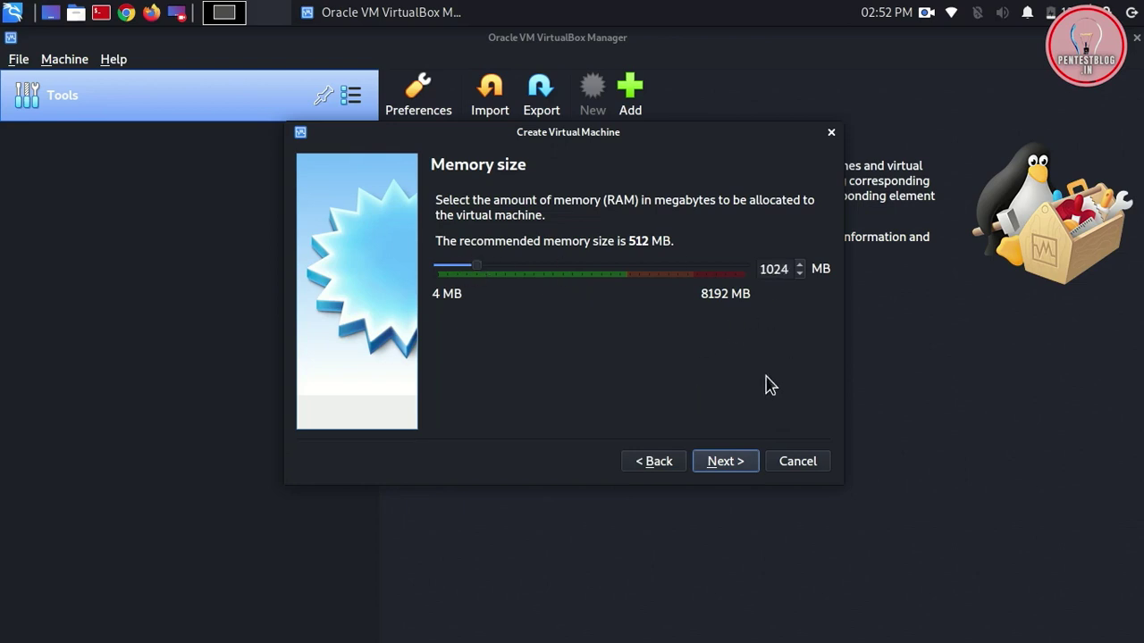
{"action": "left_click", "coordinate": [724, 461]}
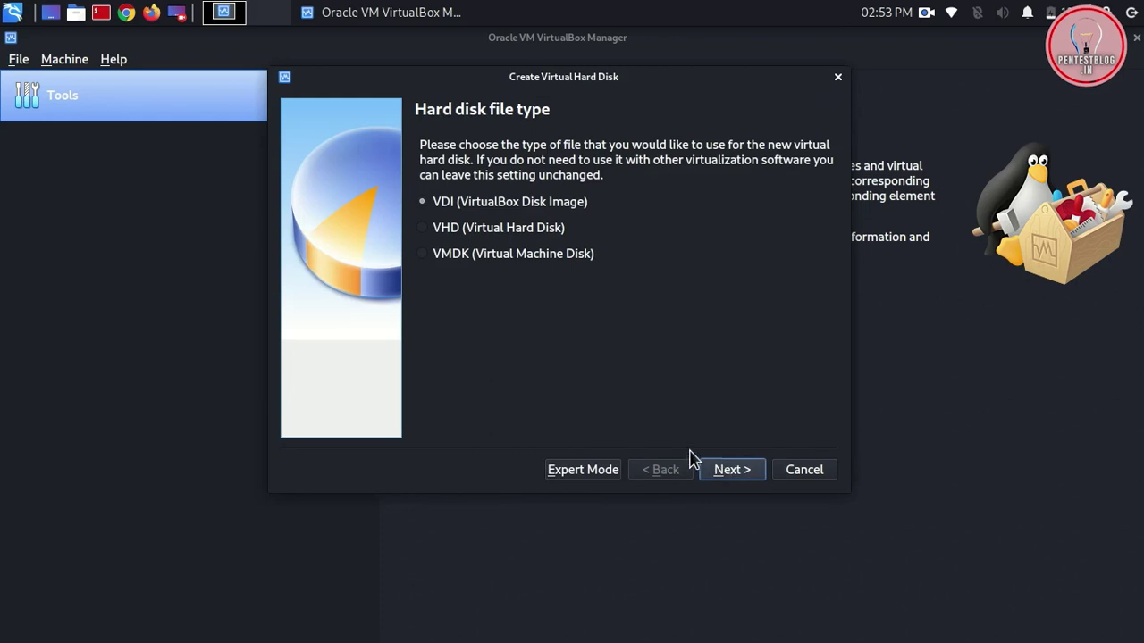
{"action": "left_click", "coordinate": [725, 470]}
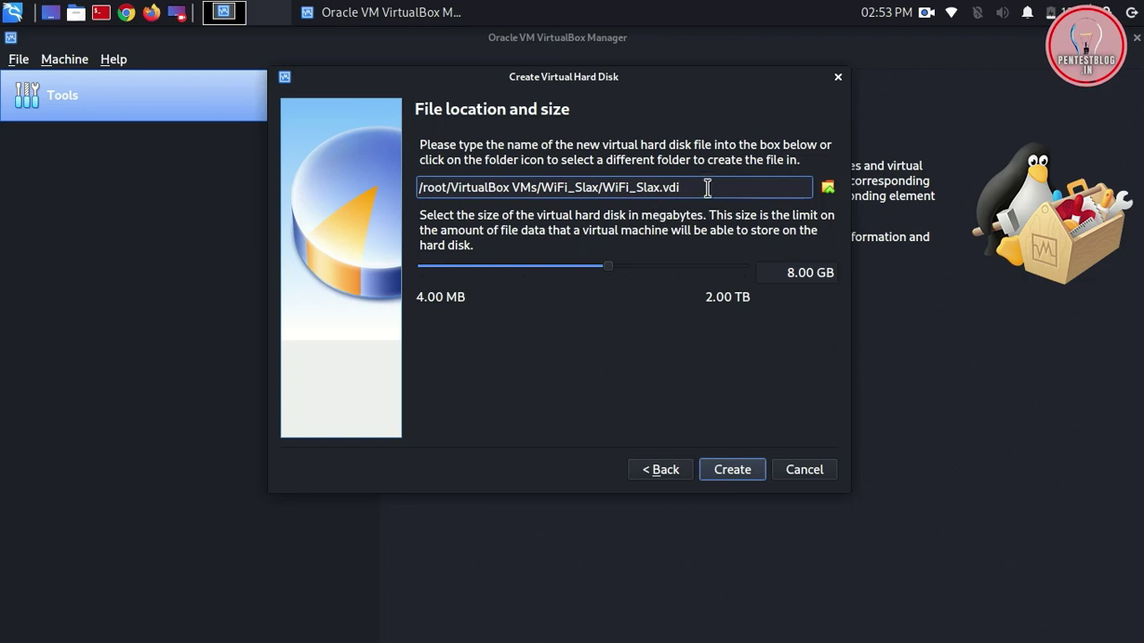
Set the virtual hard disk size to 13 GB and create the disk, keeping the suggested file name
{"action": "left_click_drag", "start_coordinate": [681, 187], "coordinate": [609, 194]}
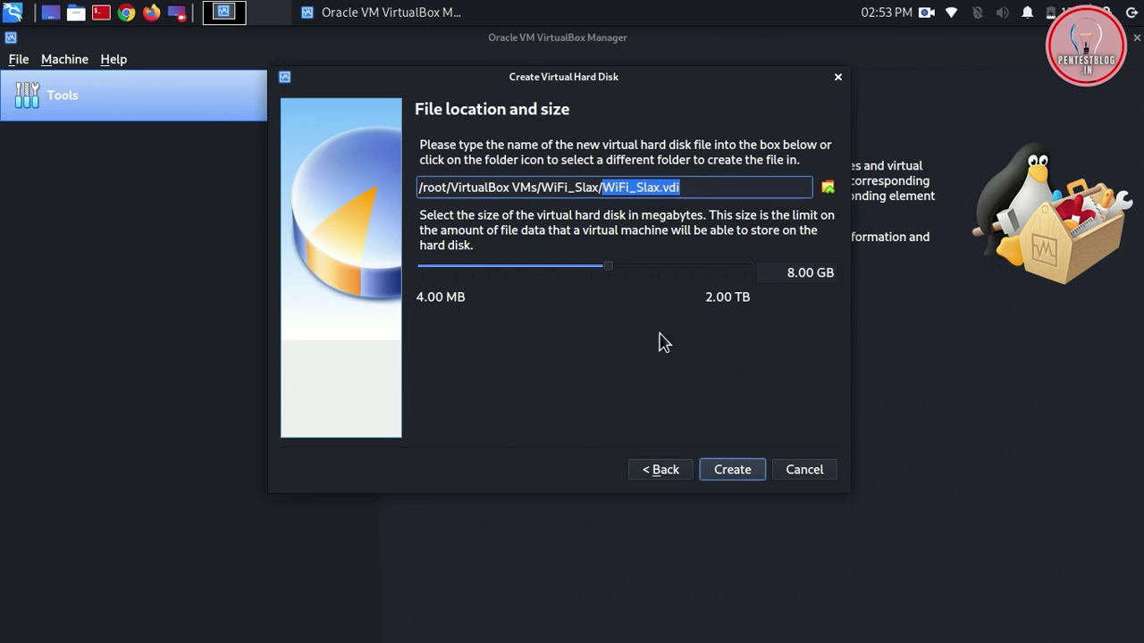
{"action": "left_click", "coordinate": [791, 273]}
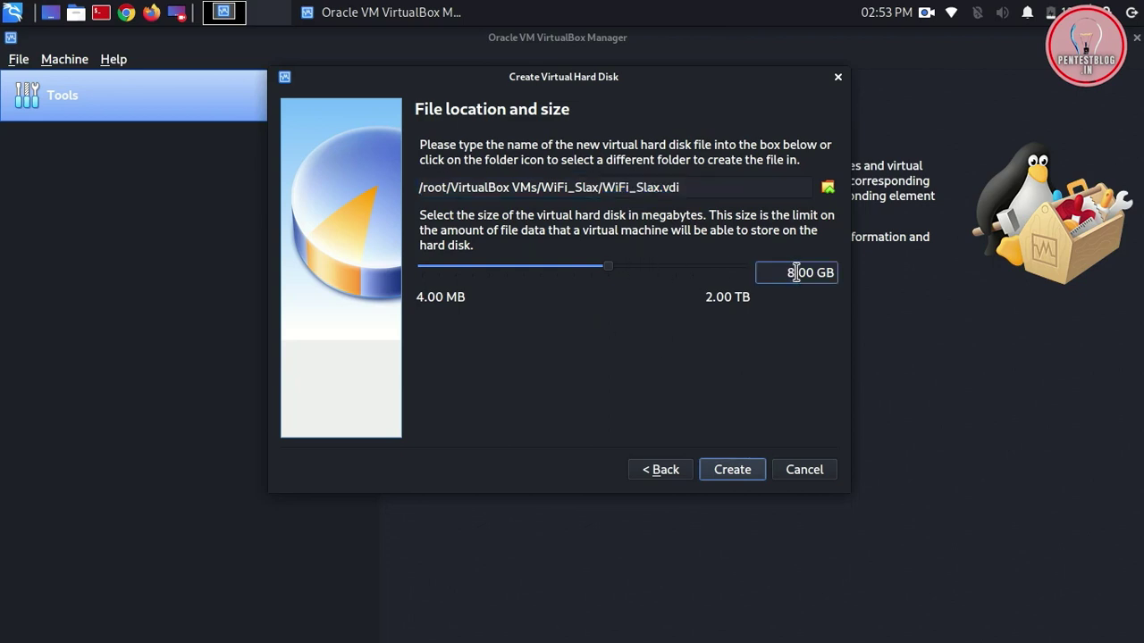
{"action": "key", "text": "BackSpace"}
{"action": "type", "text": "13"}
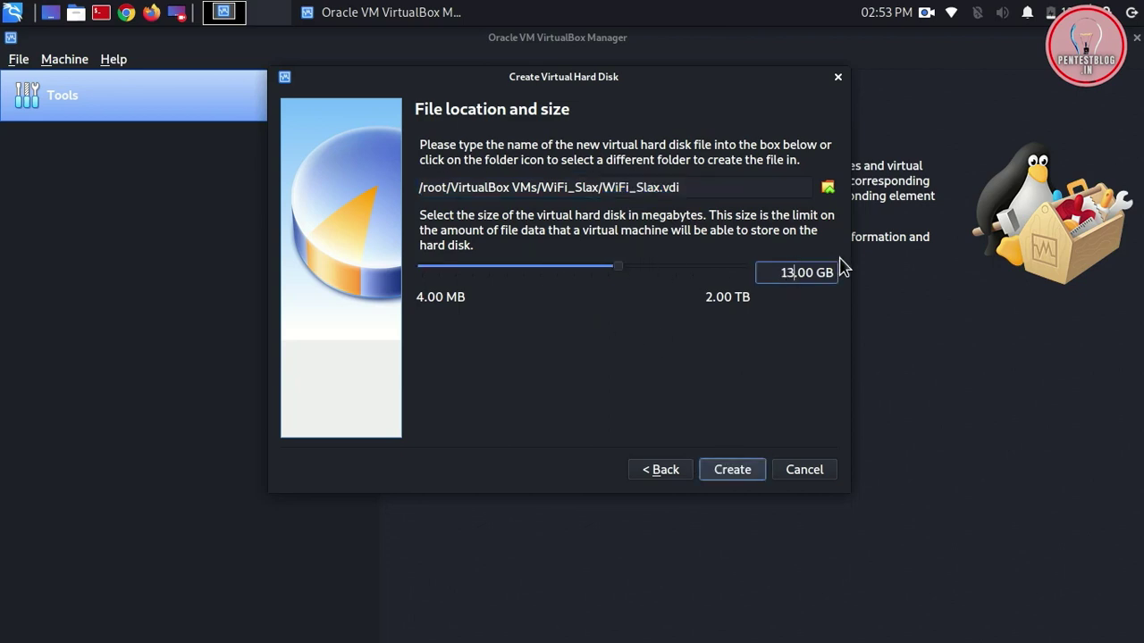
{"action": "left_click", "coordinate": [731, 474]}
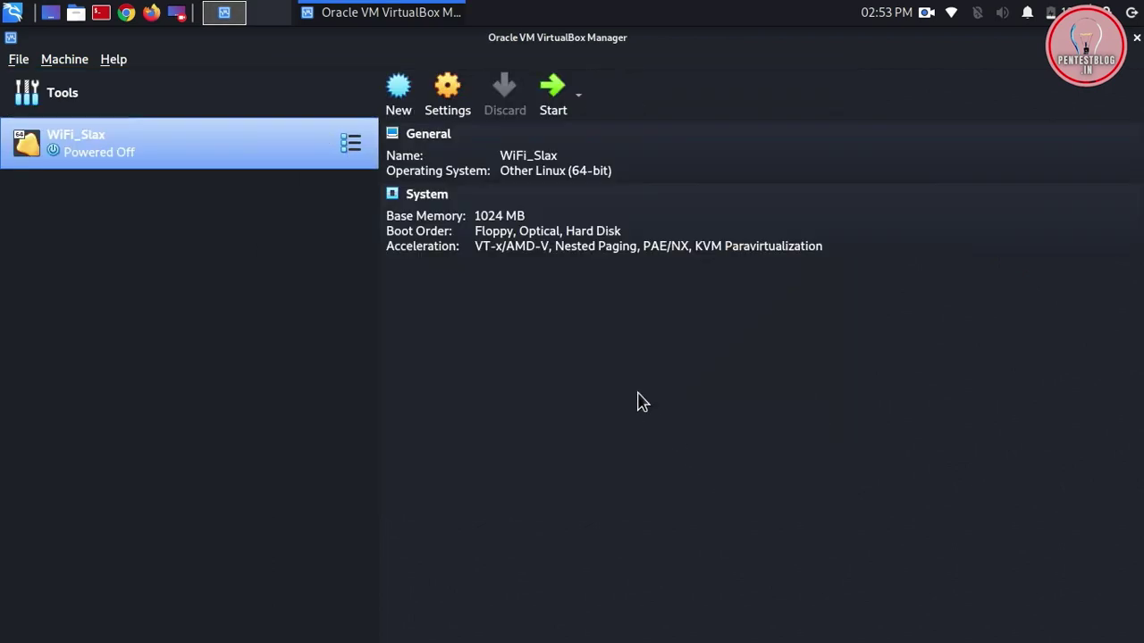
In the WiFi_Slax machine's network settings, attach Adapter 1 to Bridged Adapter and expand its advanced options
{"action": "left_click", "coordinate": [449, 106]}
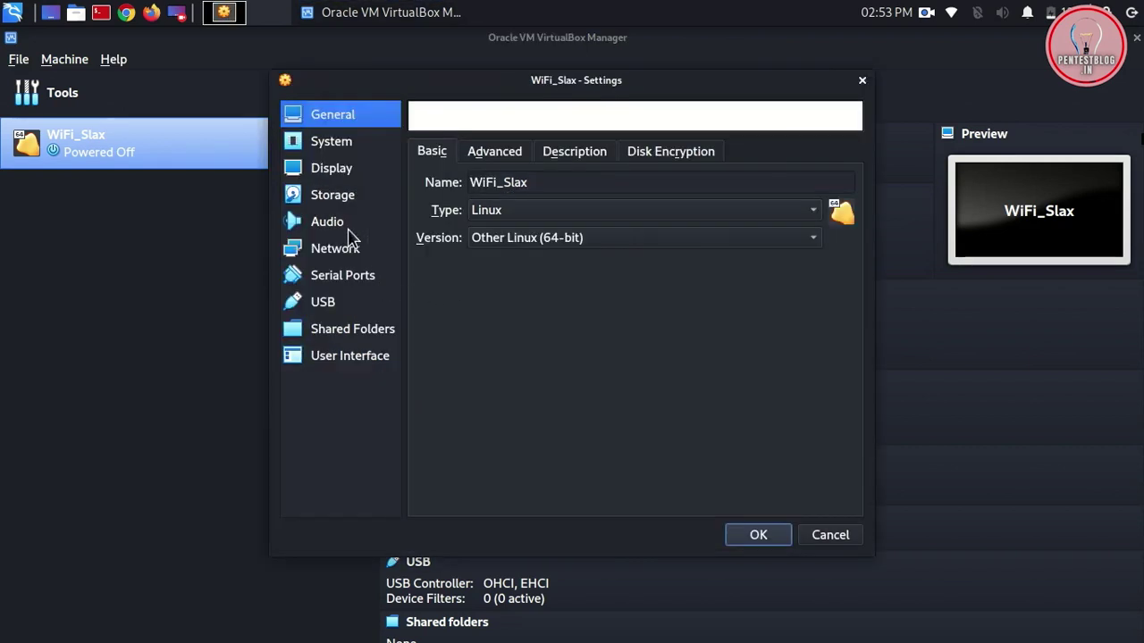
{"action": "left_click", "coordinate": [336, 248]}
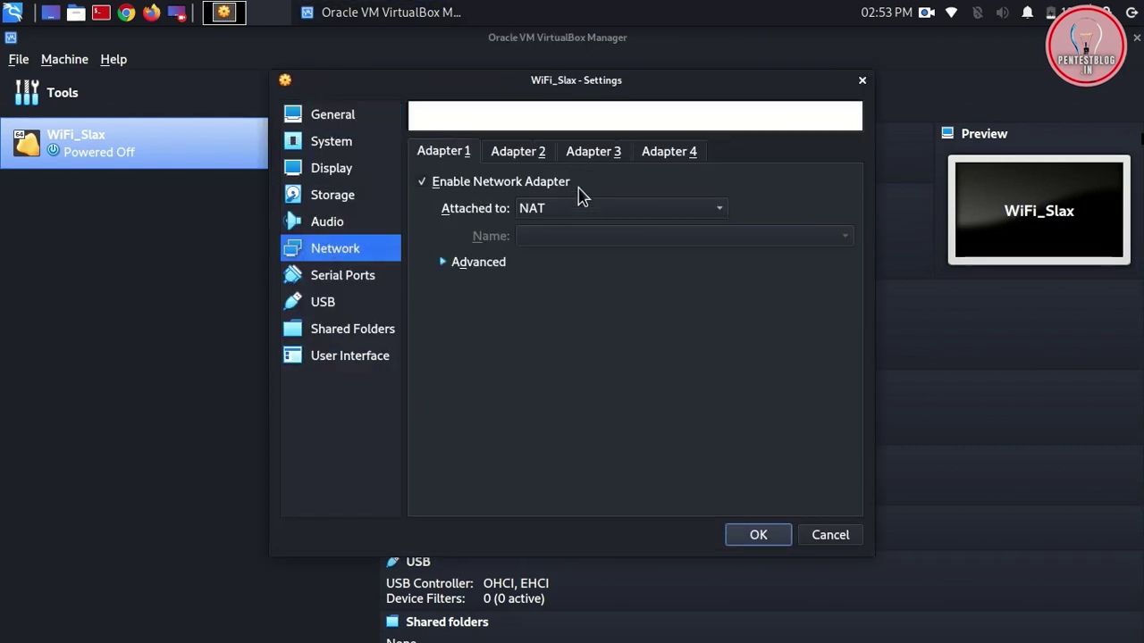
{"action": "left_click", "coordinate": [653, 211]}
{"action": "left_click", "coordinate": [572, 232]}
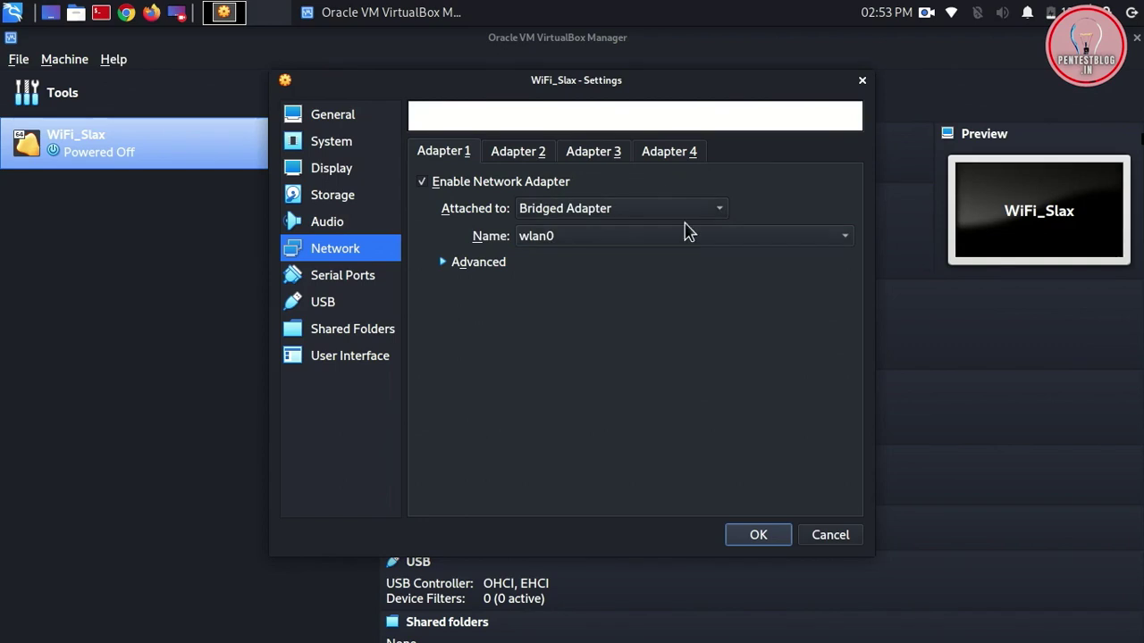
{"action": "left_click", "coordinate": [463, 265]}
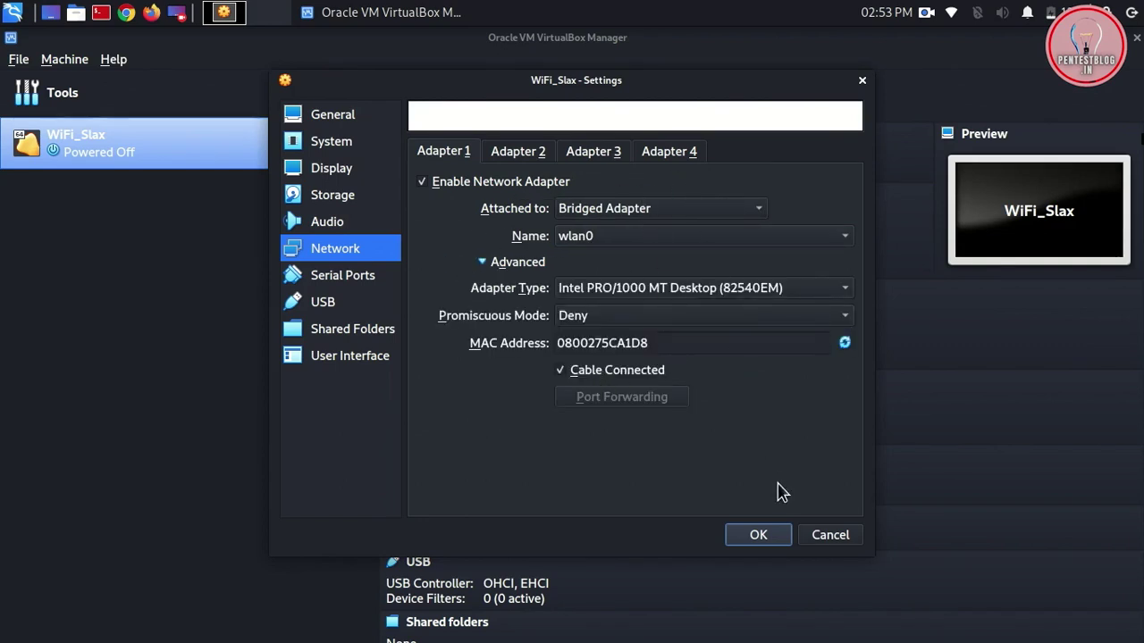
Enable serial port 1 in the WiFi_Slax machine's settings
{"action": "left_click", "coordinate": [346, 278]}
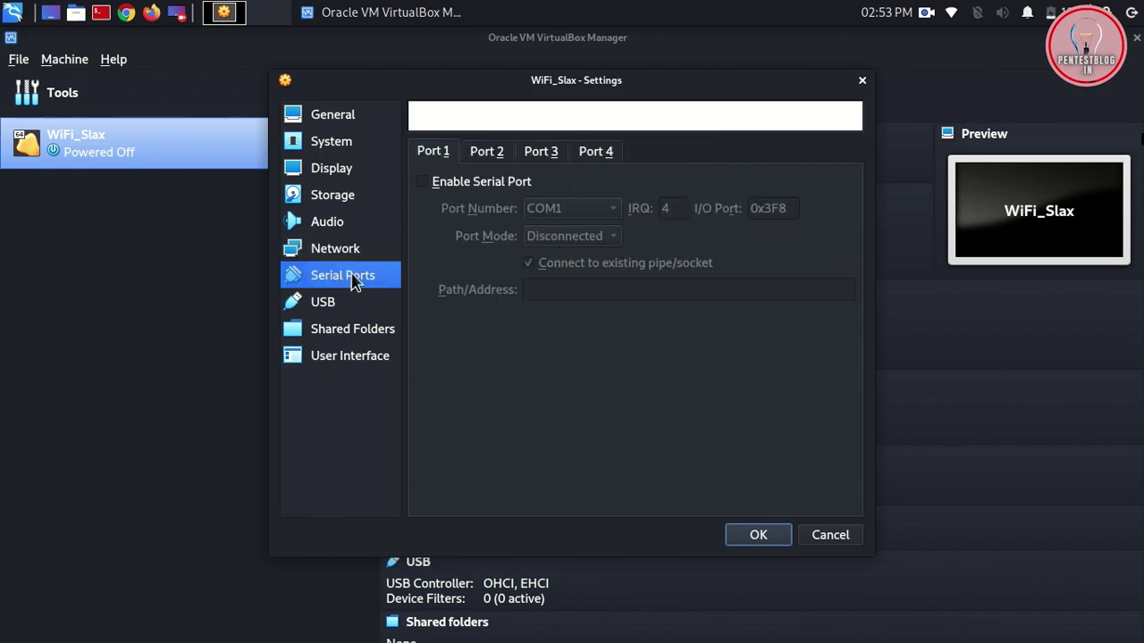
{"action": "left_click", "coordinate": [478, 183]}
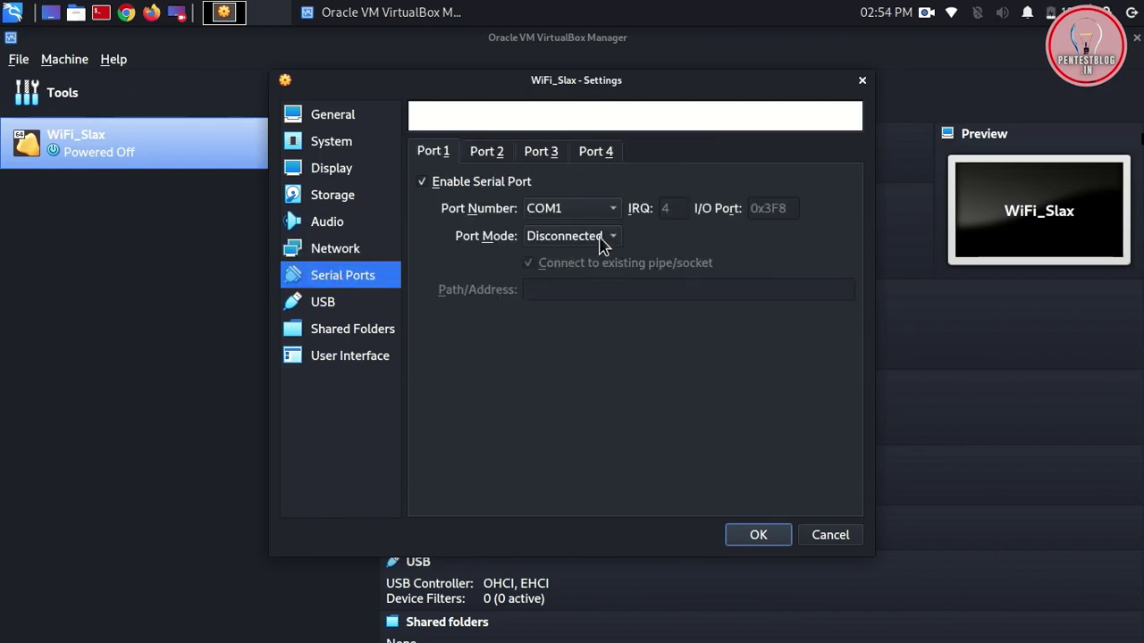
Disable serial port 1, review the USB, storage and system settings, and save the WiFi_Slax machine's settings
{"action": "left_click", "coordinate": [433, 183]}
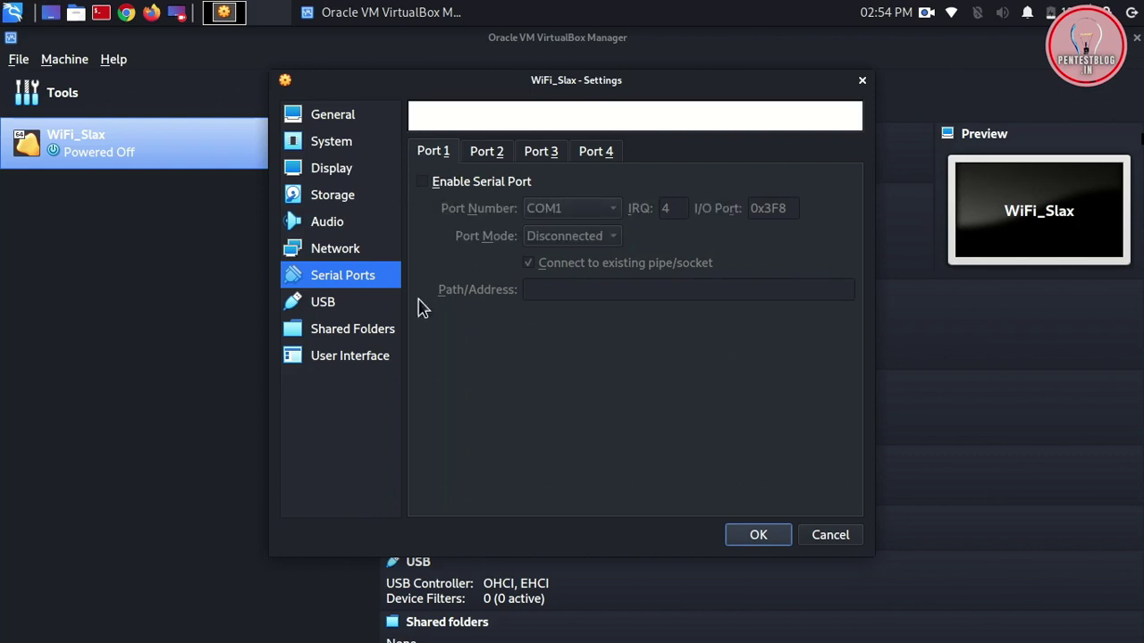
{"action": "left_click", "coordinate": [342, 305]}
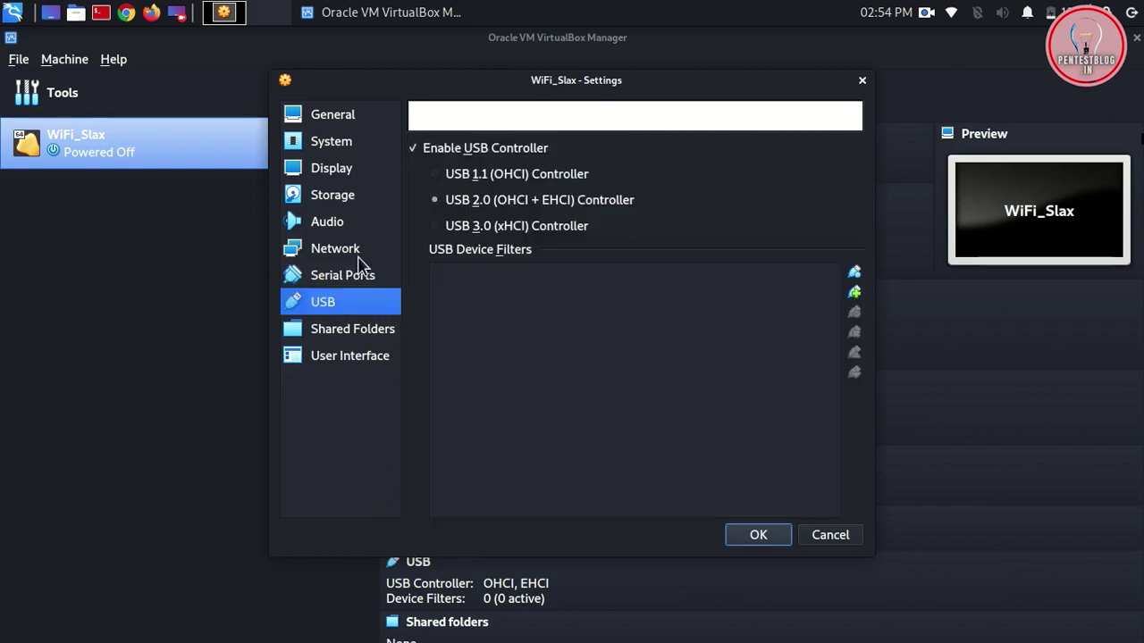
{"action": "left_click", "coordinate": [469, 177]}
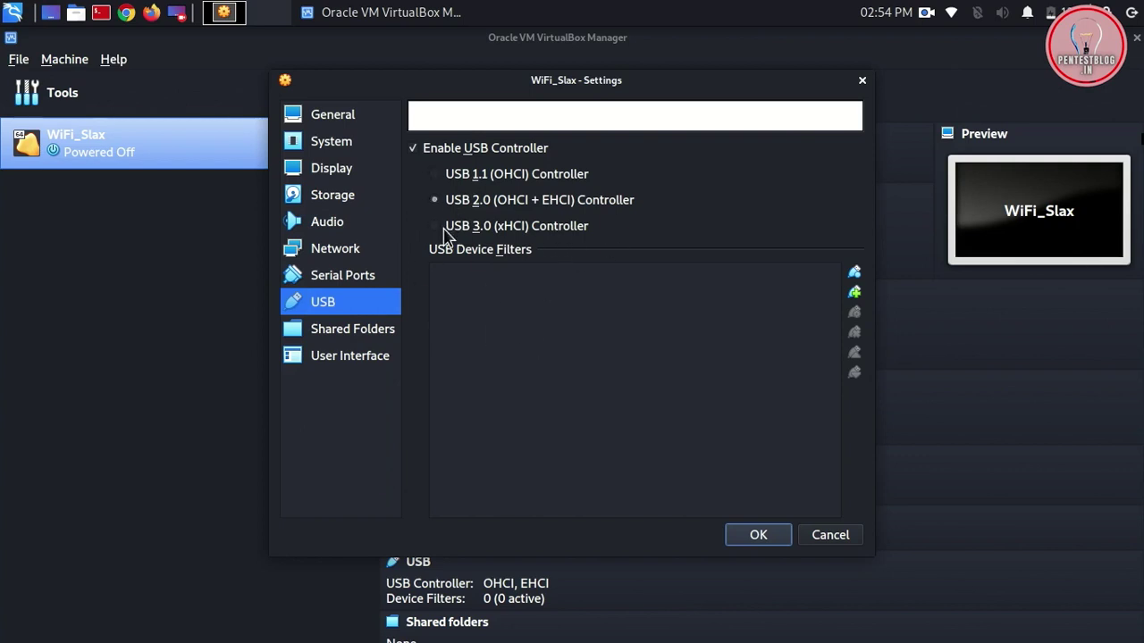
{"action": "left_click", "coordinate": [351, 202]}
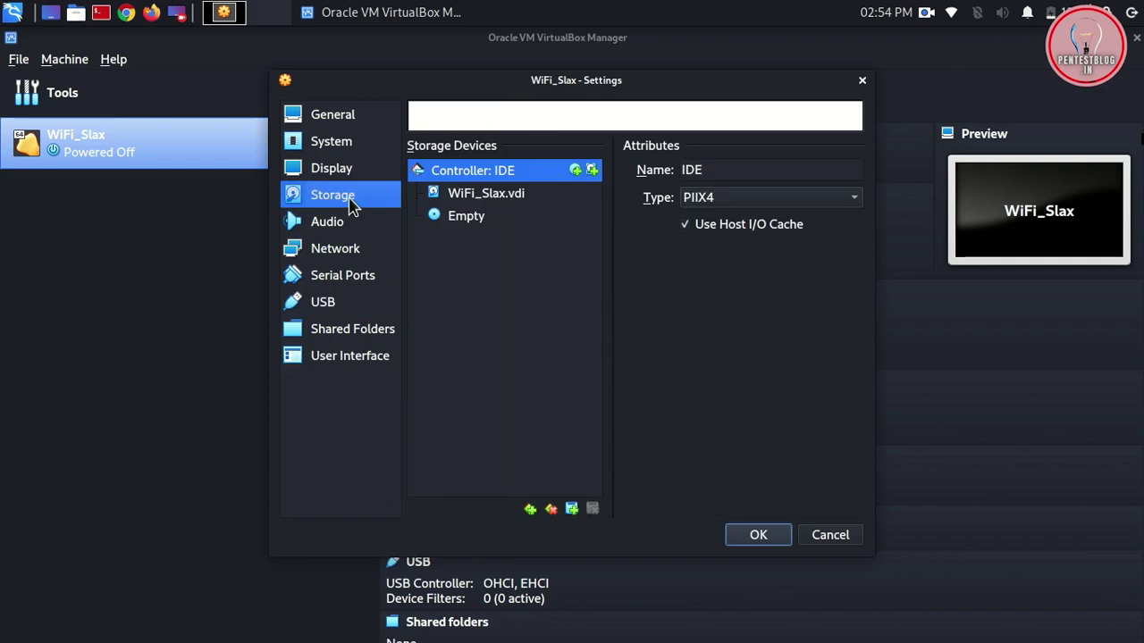
{"action": "left_click", "coordinate": [332, 143]}
{"action": "left_click", "coordinate": [758, 536]}
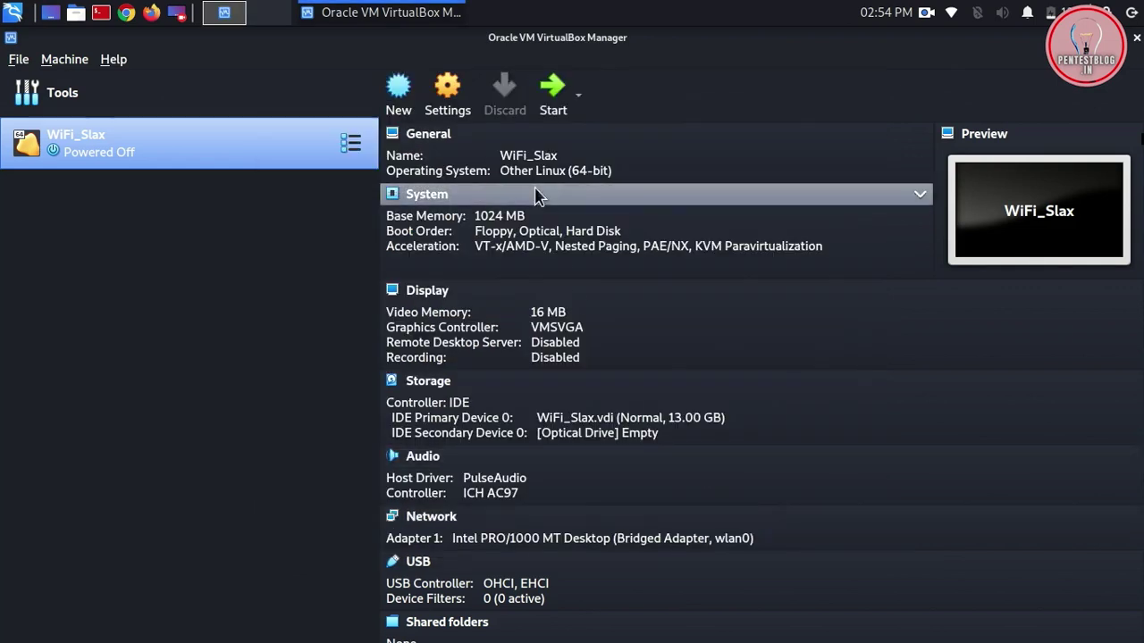
Start the WiFi_Slax virtual machine and maximize its window
{"action": "left_click", "coordinate": [558, 97]}
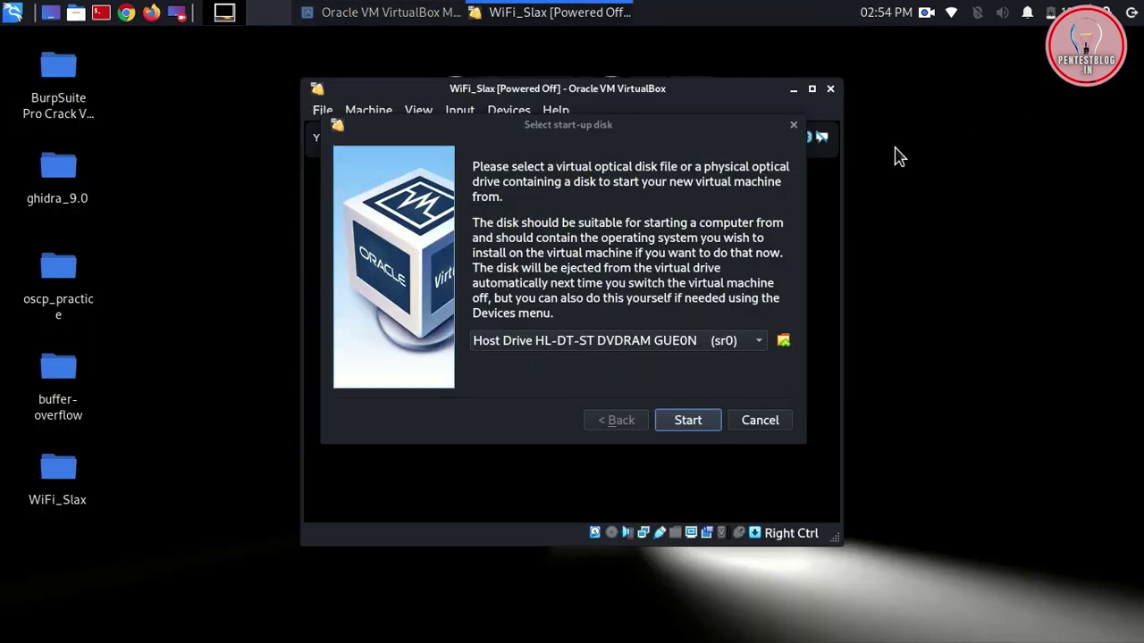
{"action": "left_click", "coordinate": [811, 88]}
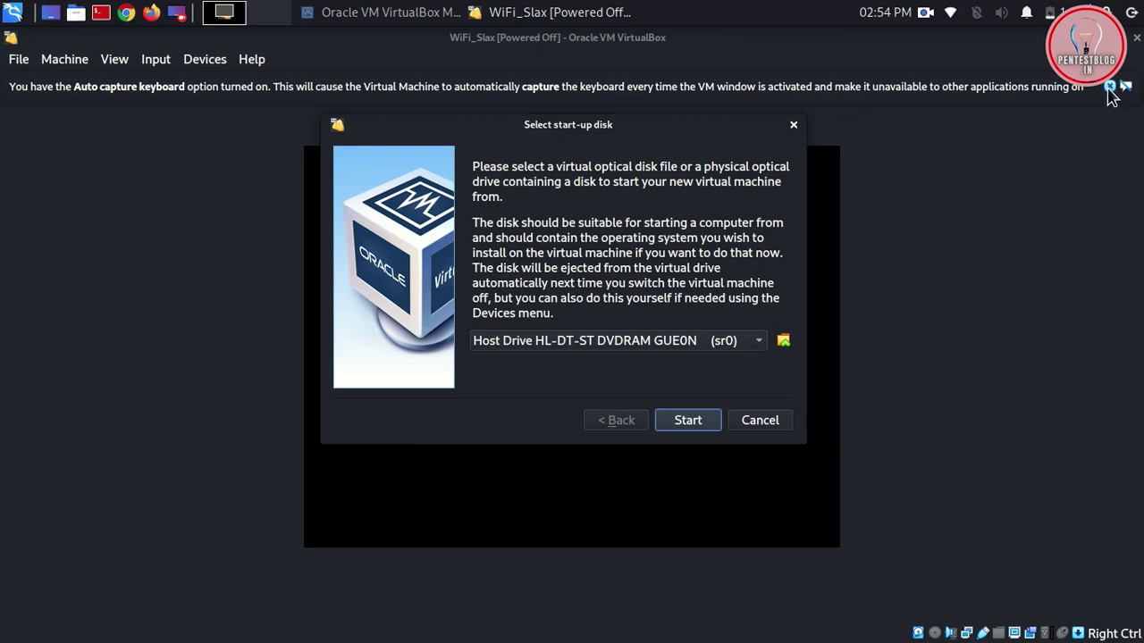
{"action": "left_click", "coordinate": [1111, 93]}
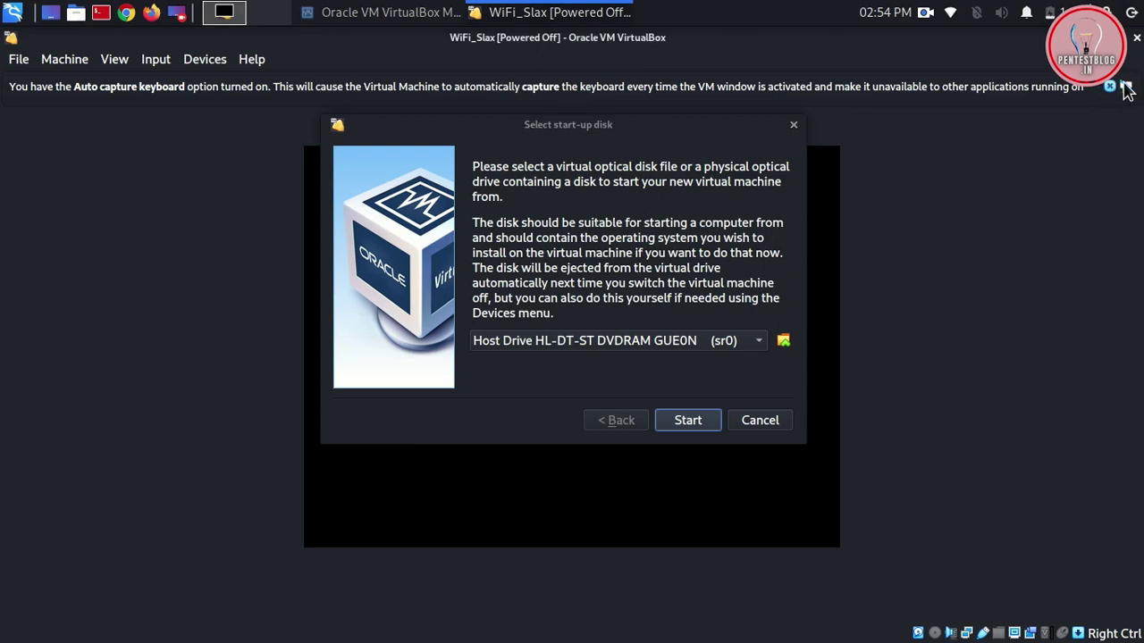
Add wifislax-4-11-1-en-ubu.iso from the WiFi_Slax desktop folder as the start-up disk and boot the machine from it
{"action": "left_click", "coordinate": [783, 343]}
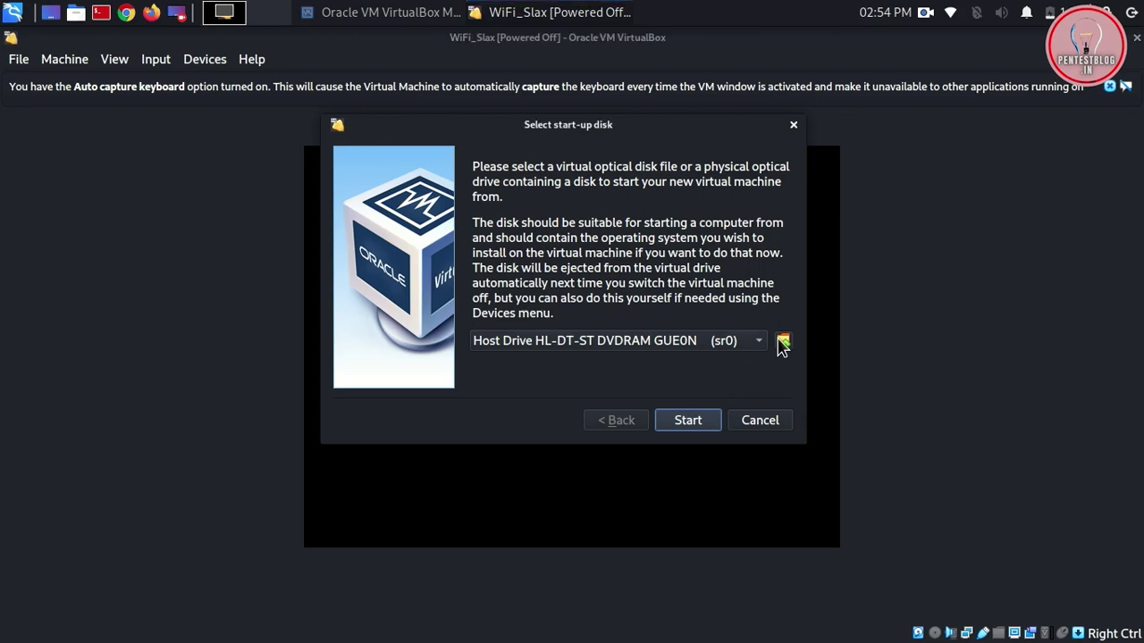
{"action": "left_click", "coordinate": [783, 344]}
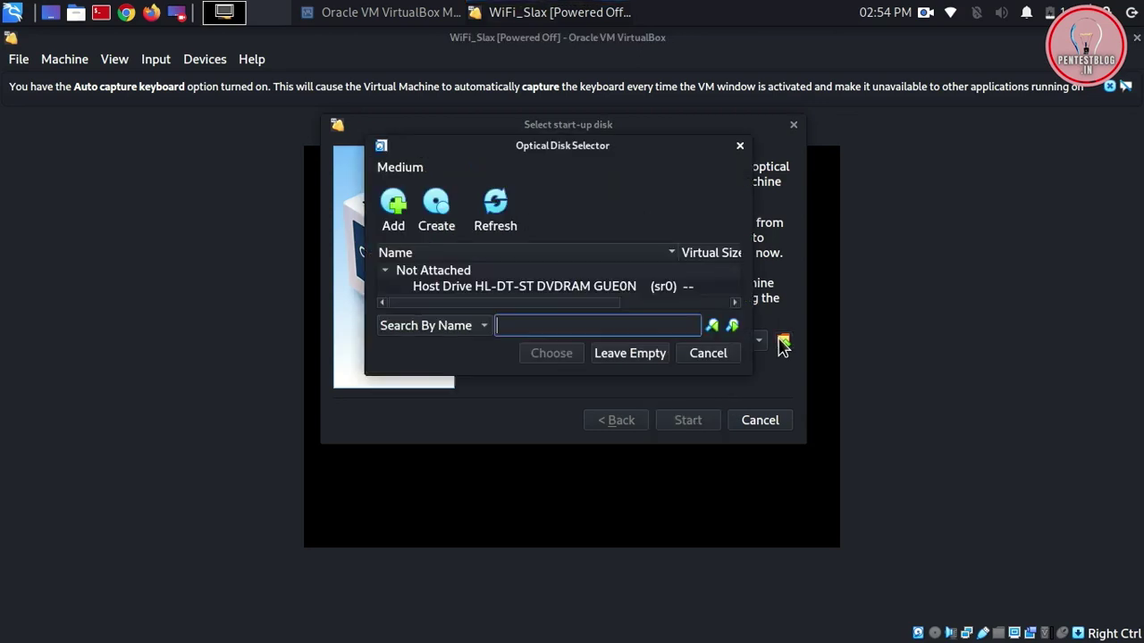
{"action": "left_click", "coordinate": [394, 215]}
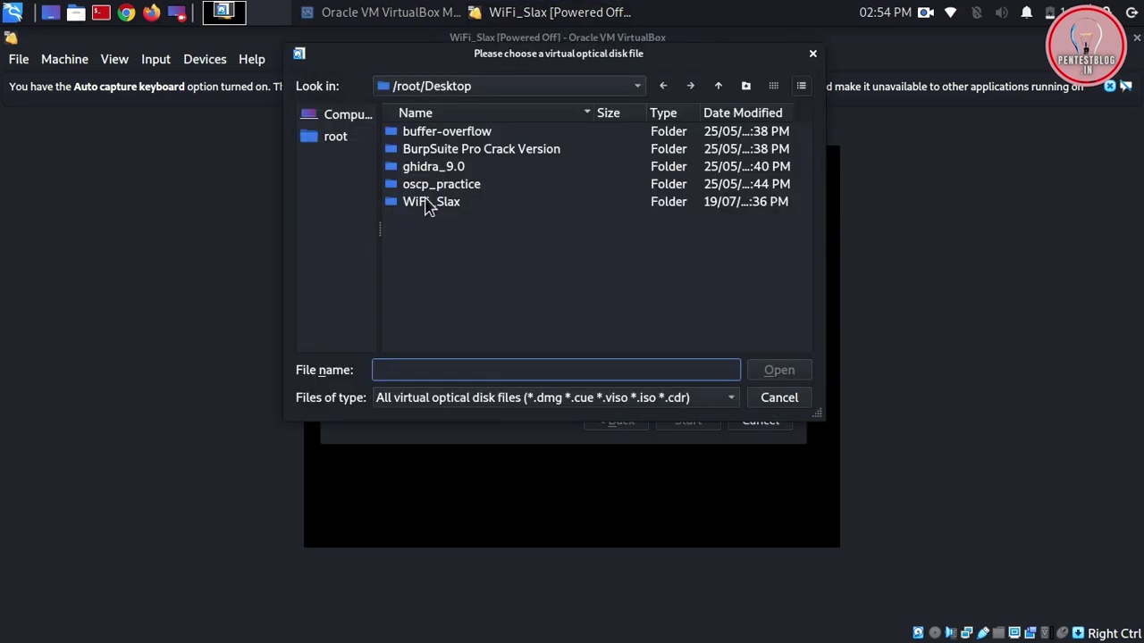
{"action": "double_click", "coordinate": [430, 206]}
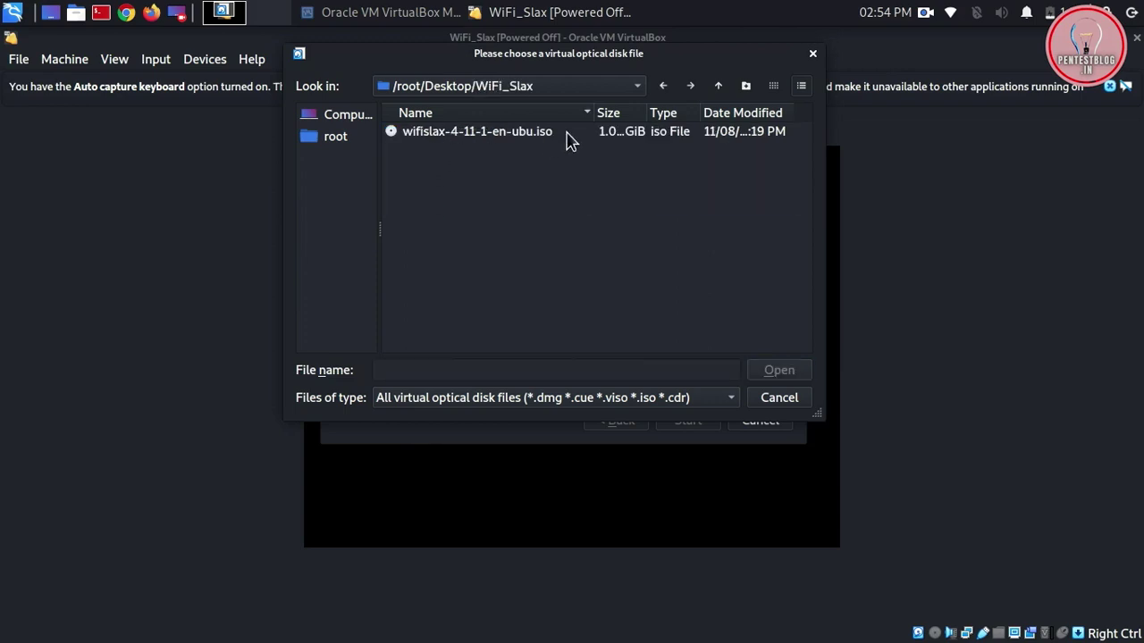
{"action": "left_click", "coordinate": [563, 134]}
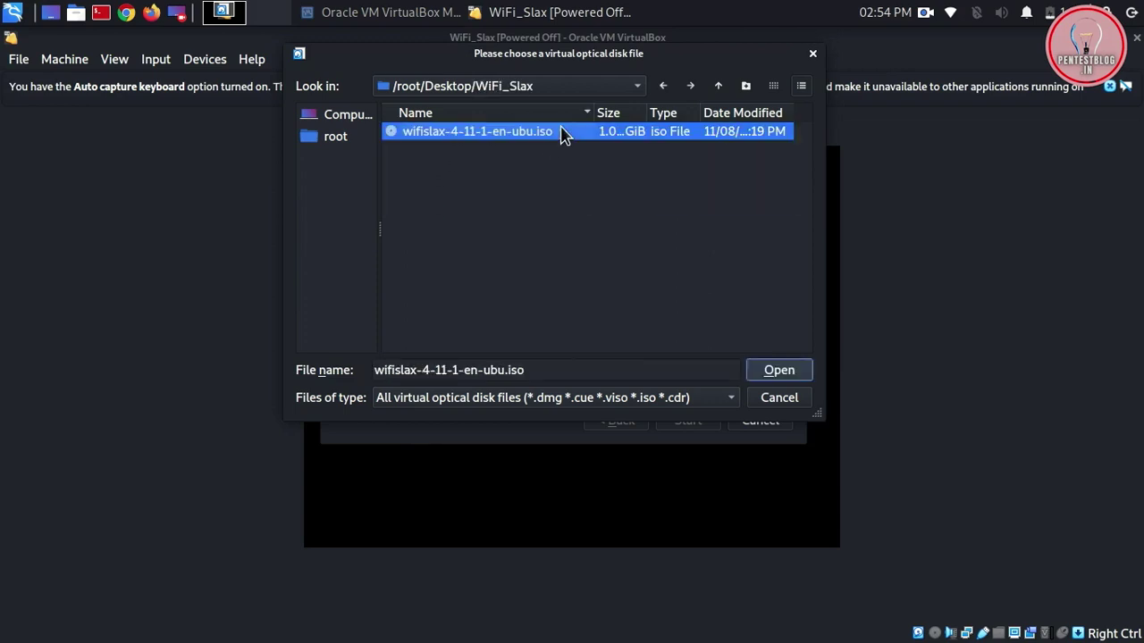
{"action": "left_click", "coordinate": [773, 370]}
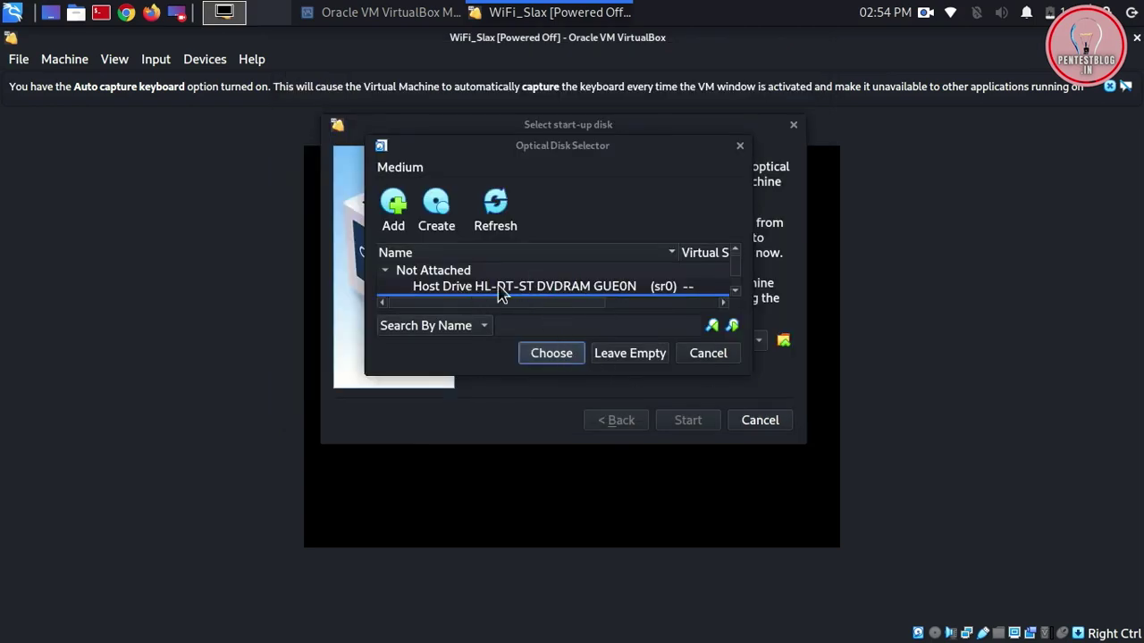
{"action": "left_click", "coordinate": [545, 354]}
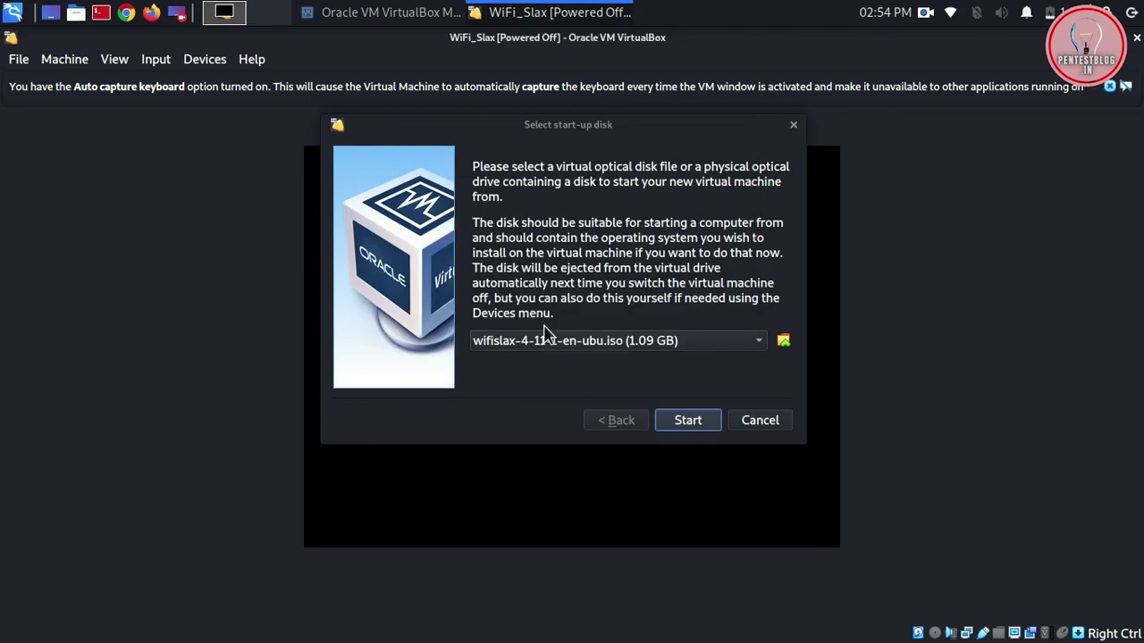
{"action": "left_click", "coordinate": [689, 427]}
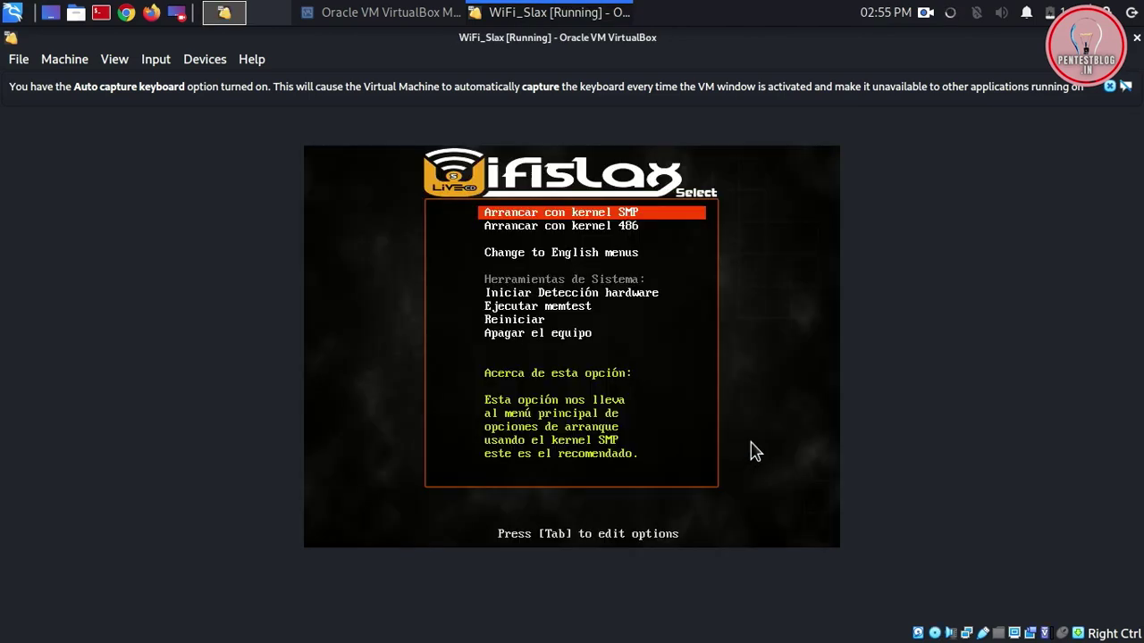
Change the Wifislax boot menus to English and boot the SMP kernel with the KDE desktop
{"action": "key", "text": "Down"}
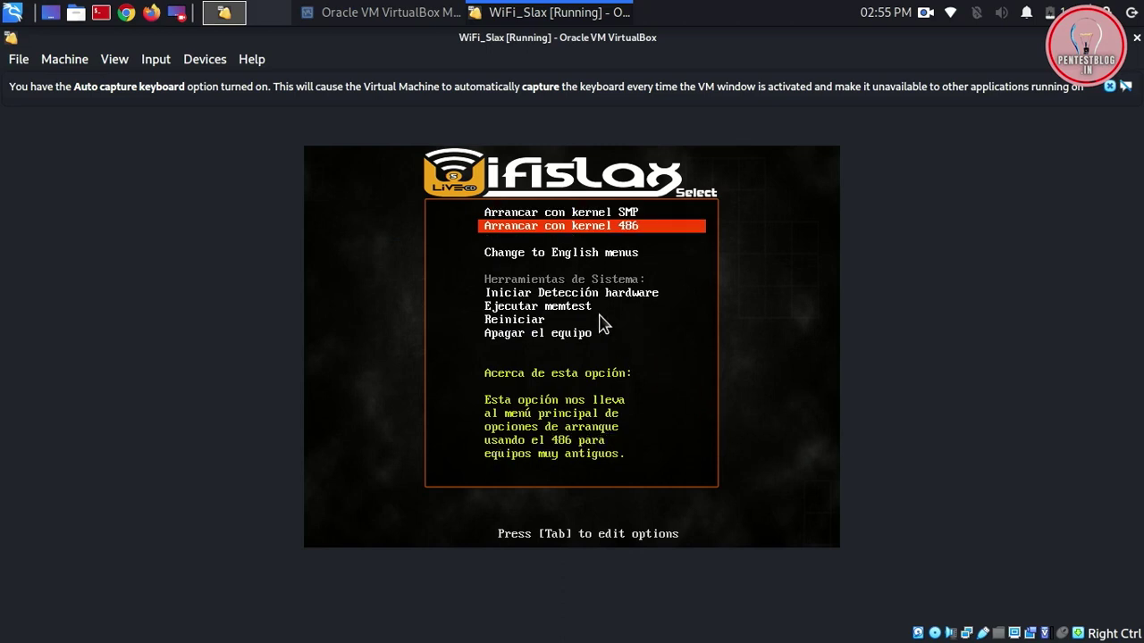
{"action": "key", "text": "Down"}
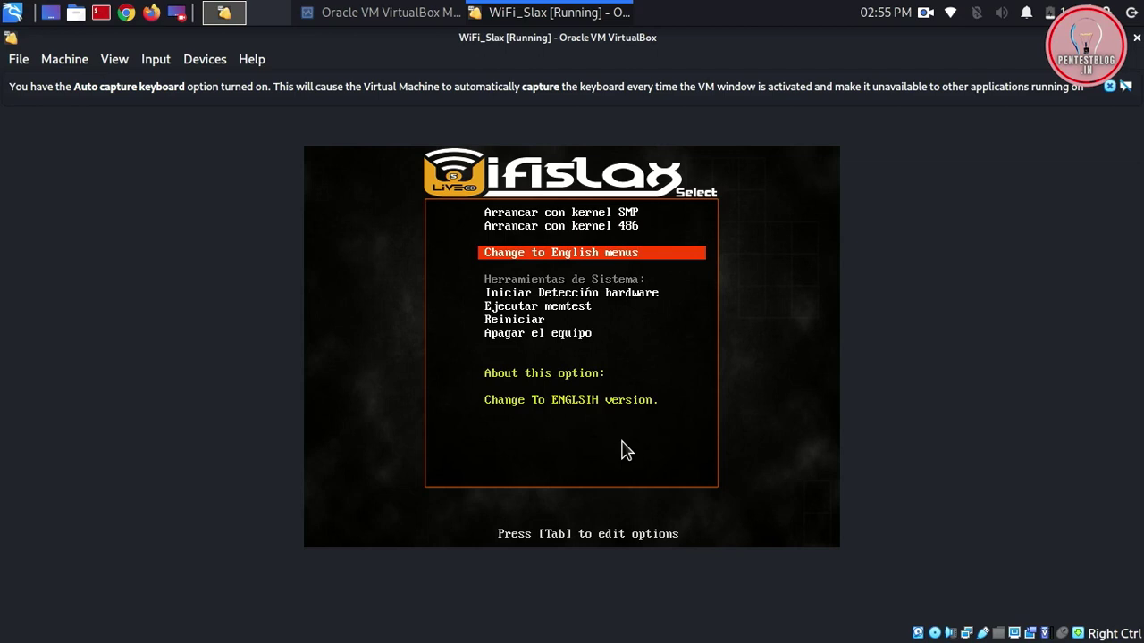
{"action": "key", "text": "Return"}
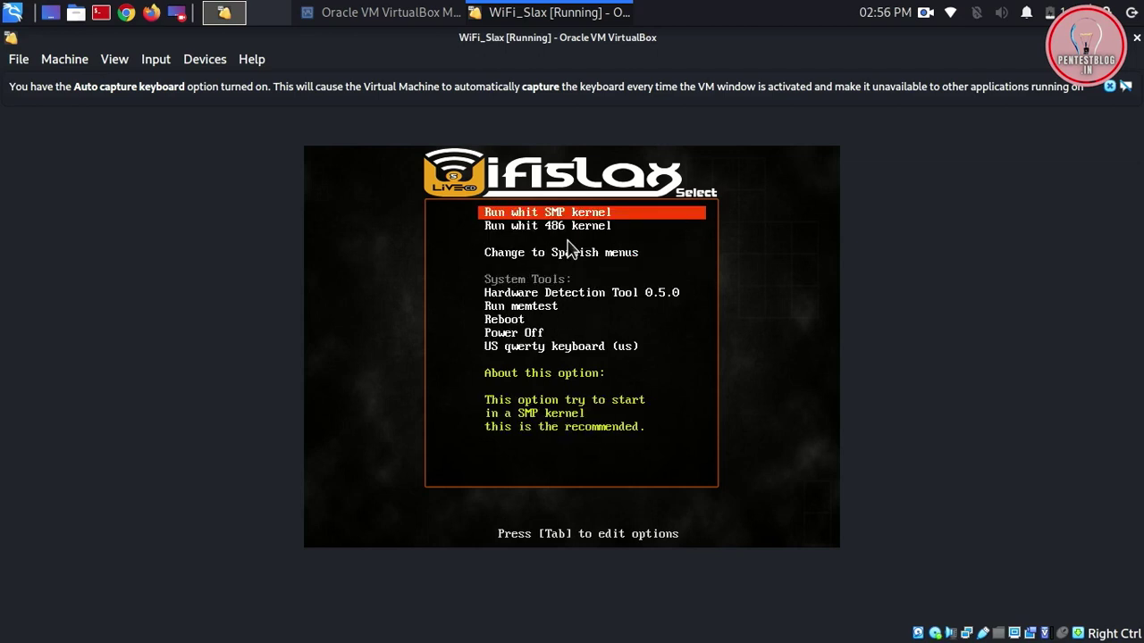
{"action": "key", "text": "Return"}
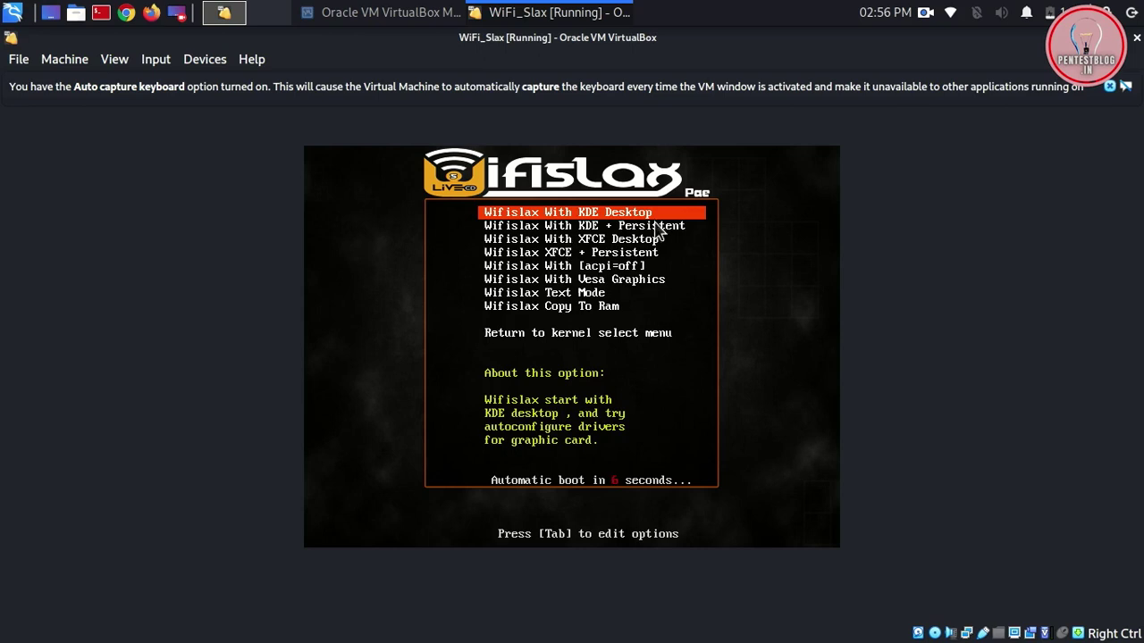
{"action": "key", "text": "Return"}
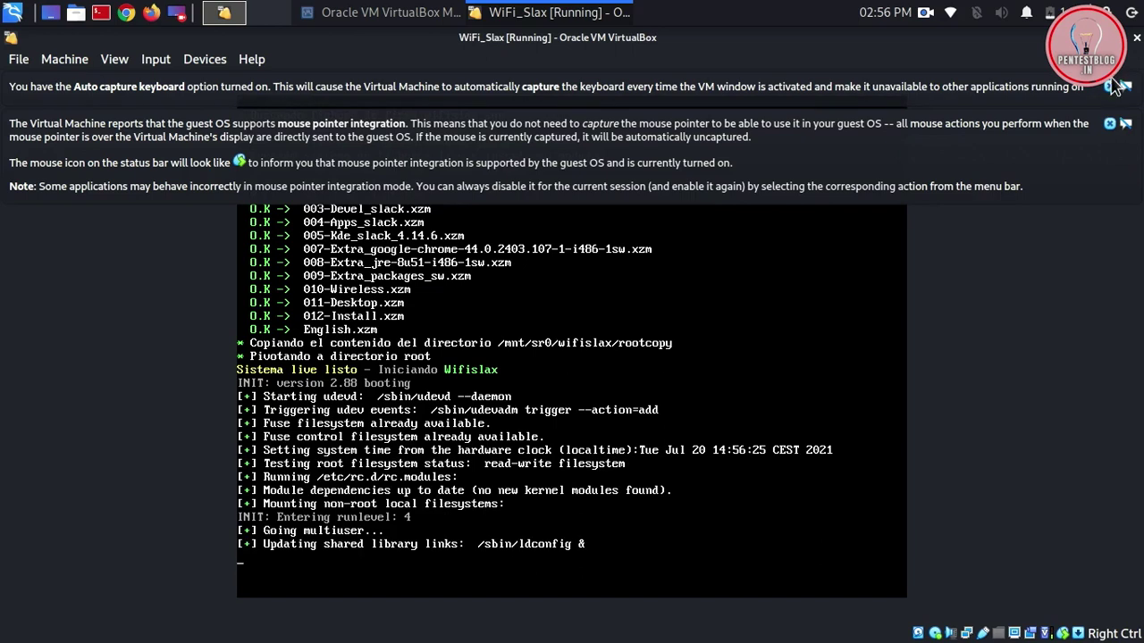
Dismiss the keyboard capture and mouse integration notices and the Wifislax welcome notification
{"action": "left_click", "coordinate": [1109, 86]}
{"action": "left_click", "coordinate": [1109, 86]}
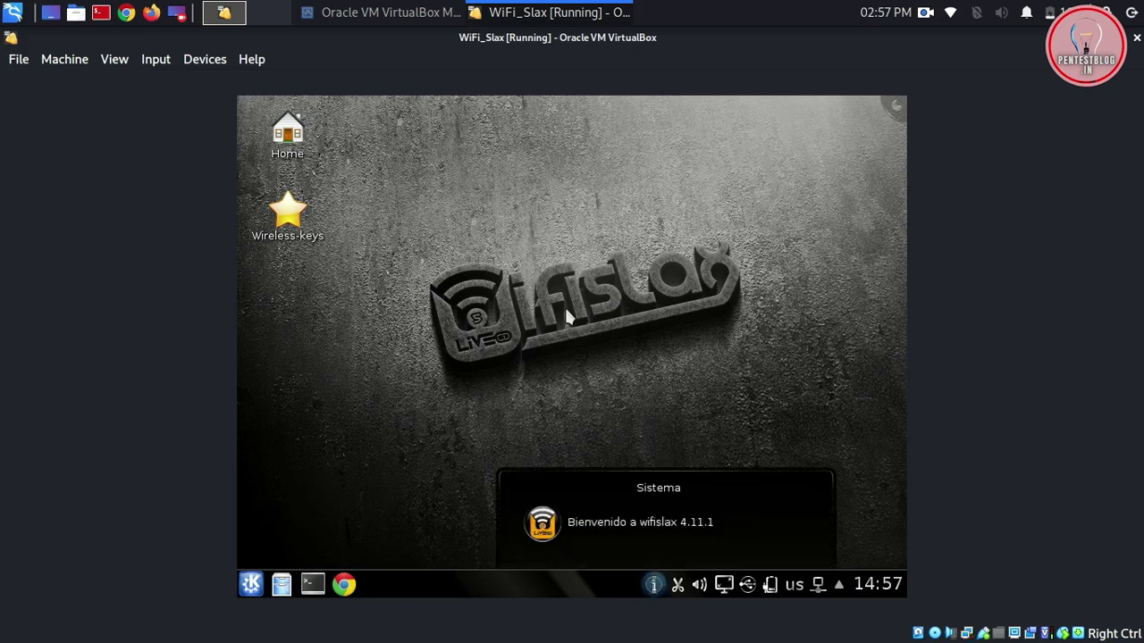
{"action": "left_click", "coordinate": [802, 489]}
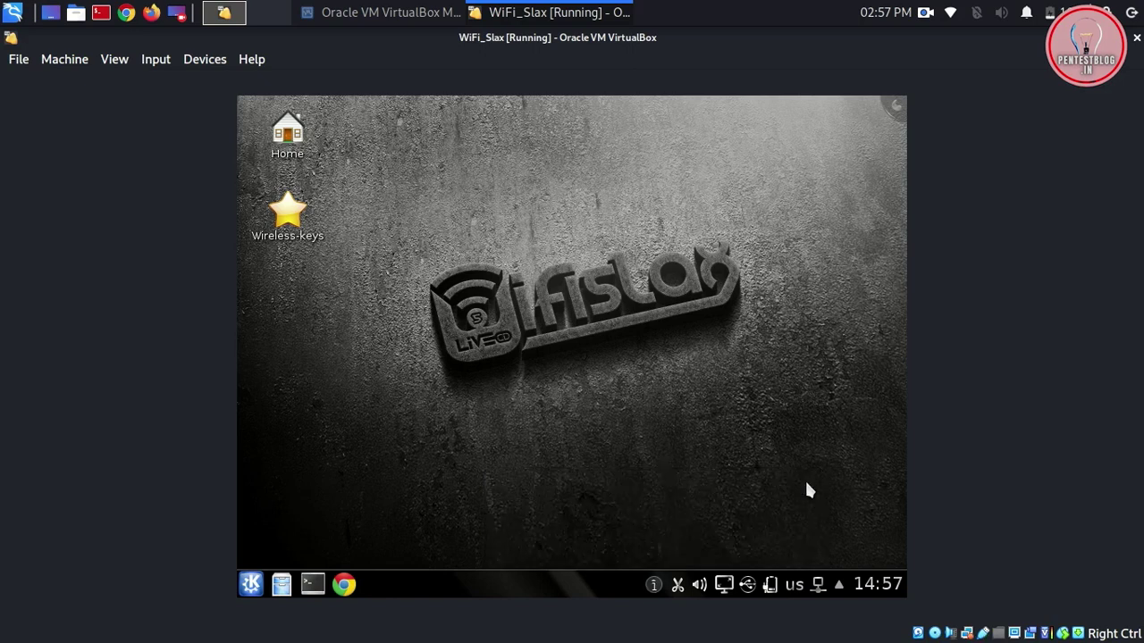
{"action": "left_click", "coordinate": [263, 592]}
{"action": "mouse_move", "coordinate": [313, 434]}
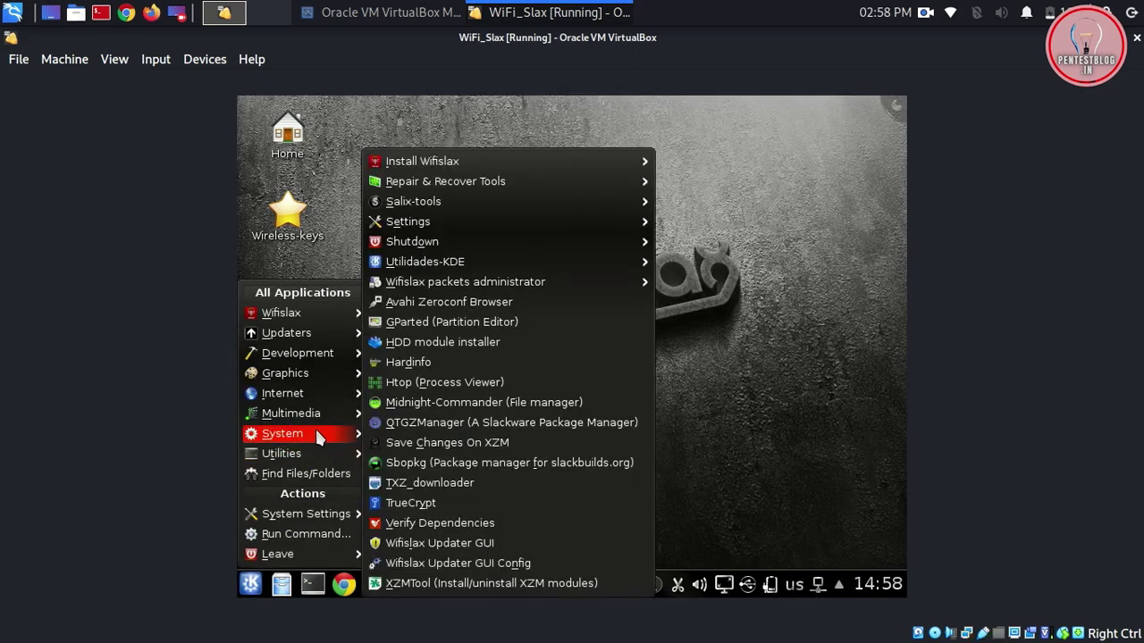
{"action": "mouse_move", "coordinate": [325, 521]}
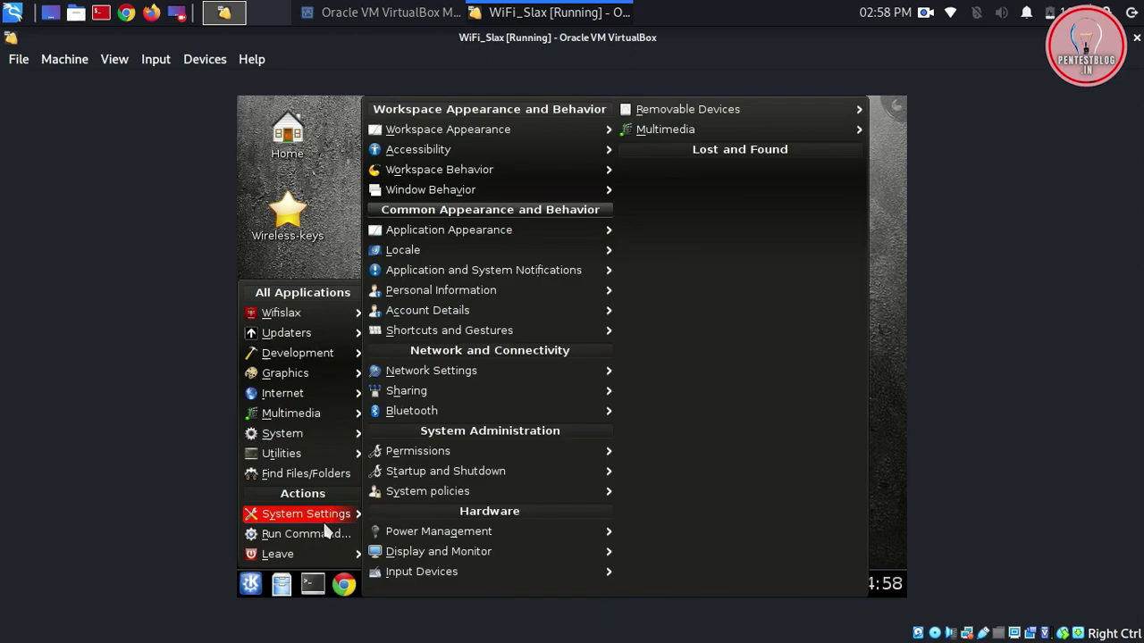
{"action": "mouse_move", "coordinate": [448, 555]}
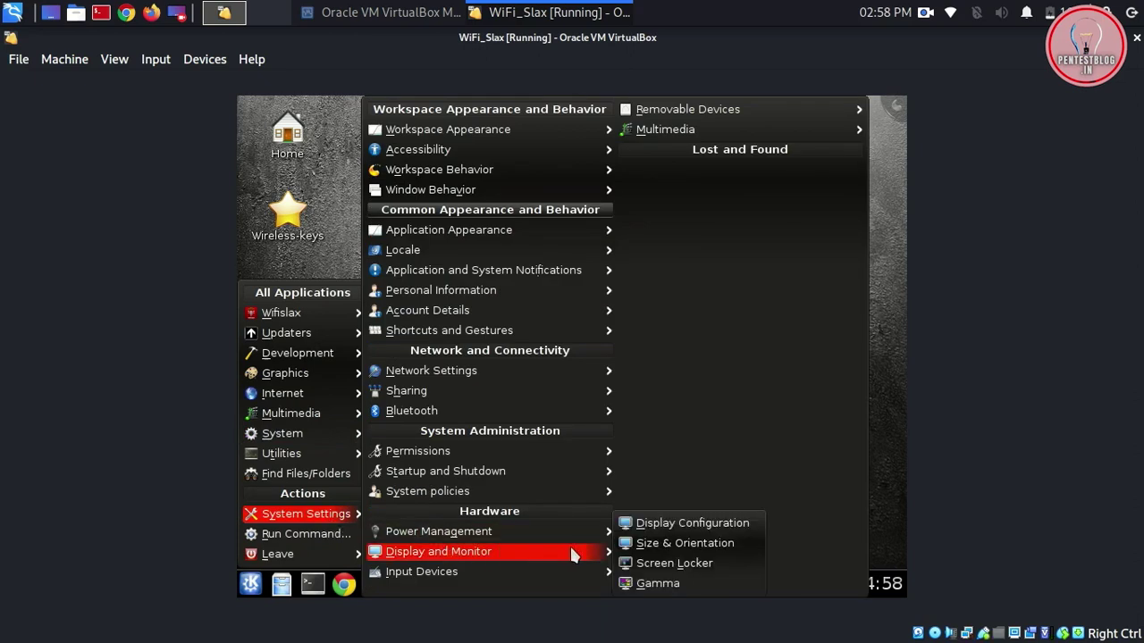
{"action": "left_click", "coordinate": [647, 549]}
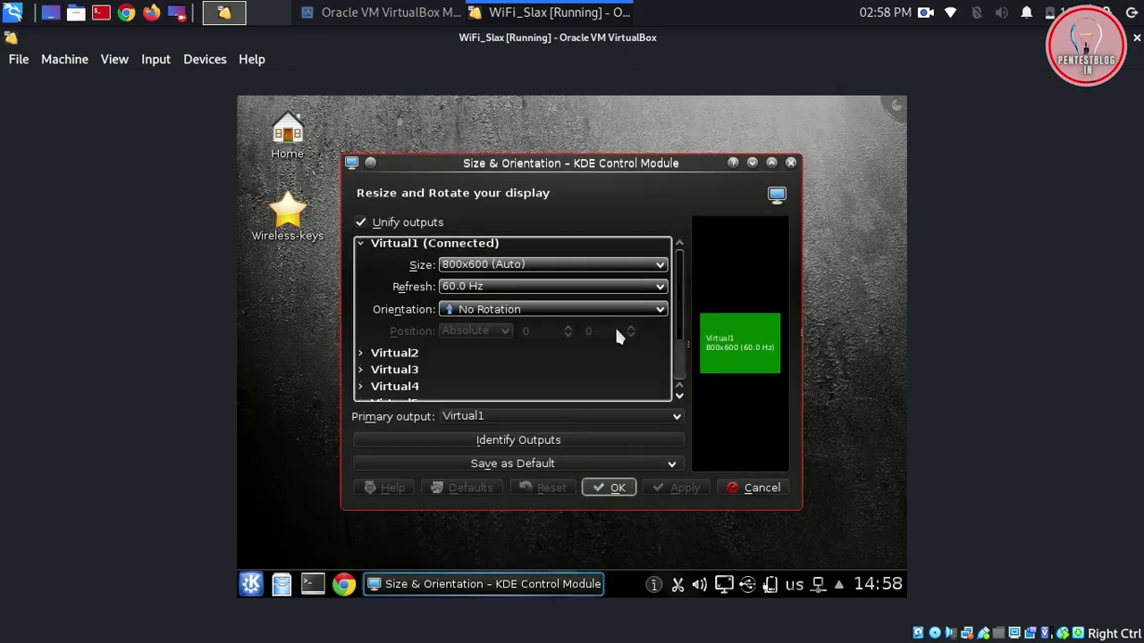
{"action": "left_click", "coordinate": [604, 266]}
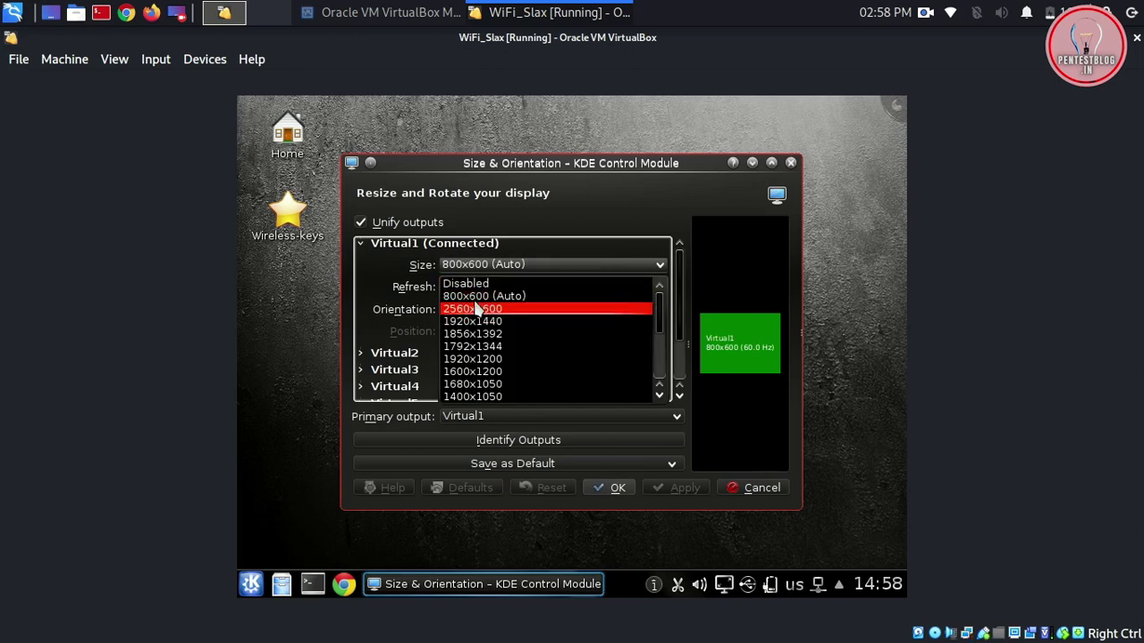
{"action": "left_click", "coordinate": [482, 397]}
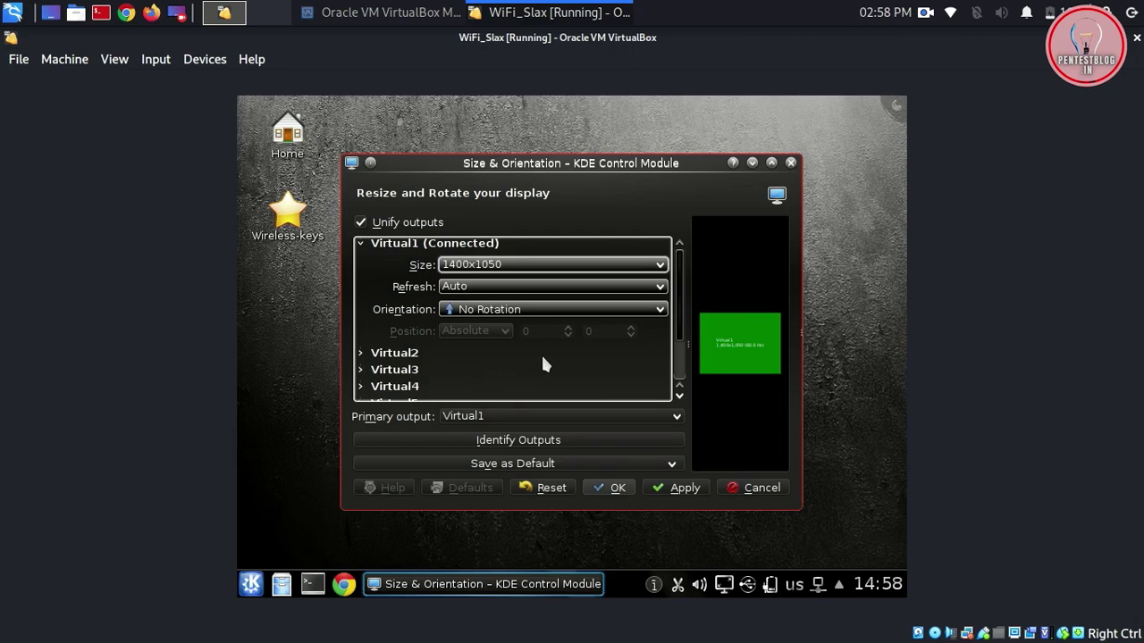
{"action": "left_click", "coordinate": [755, 490]}
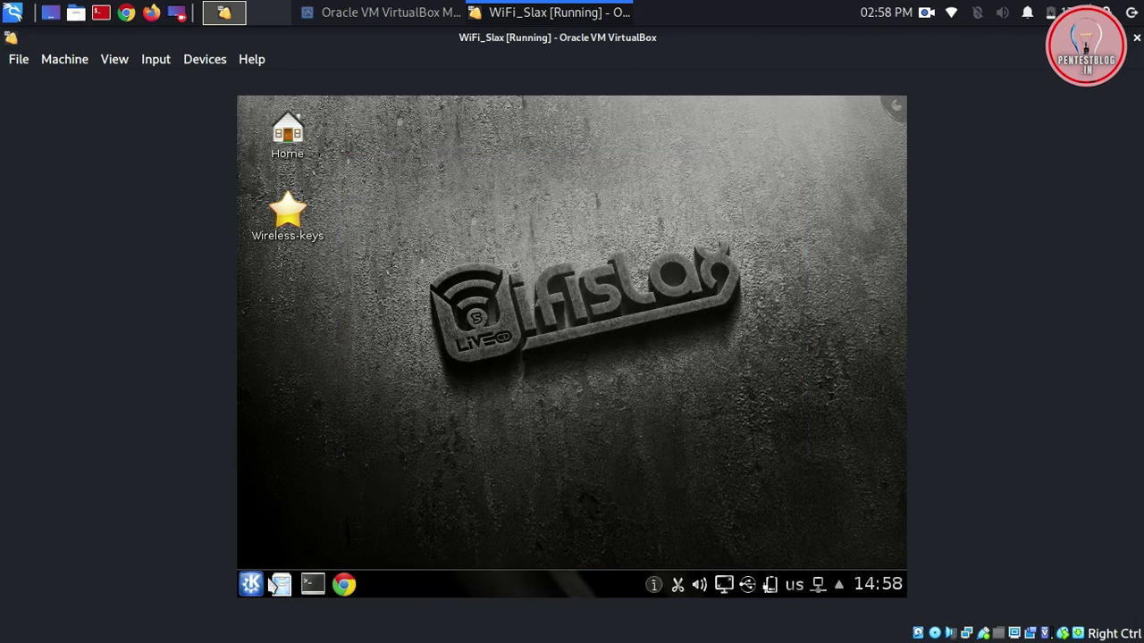
Launch the GRUB2 Installer from the Wifislax desktop, continue to the Wifislax installer, and open GParted from it
{"action": "left_click", "coordinate": [250, 583]}
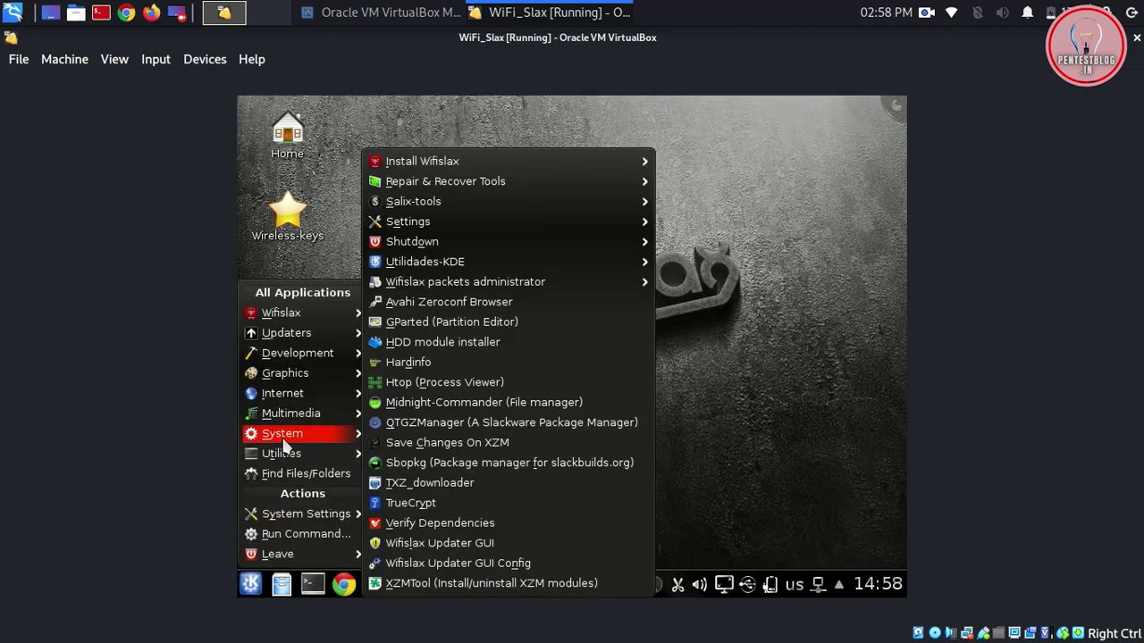
{"action": "mouse_move", "coordinate": [457, 165]}
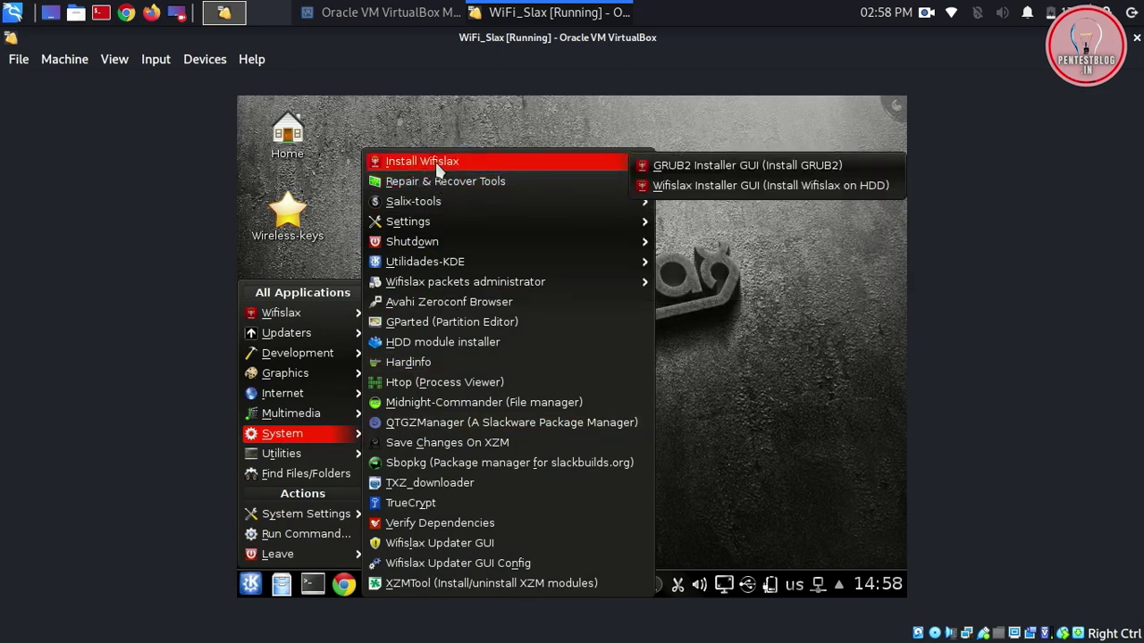
{"action": "left_click", "coordinate": [724, 168]}
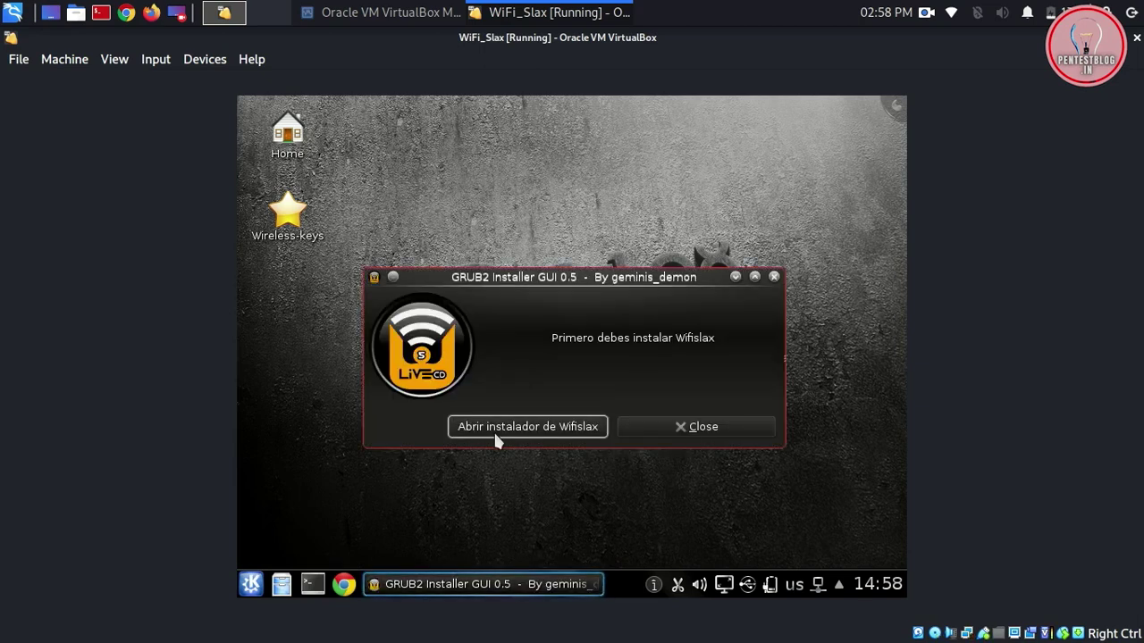
{"action": "left_click", "coordinate": [496, 427]}
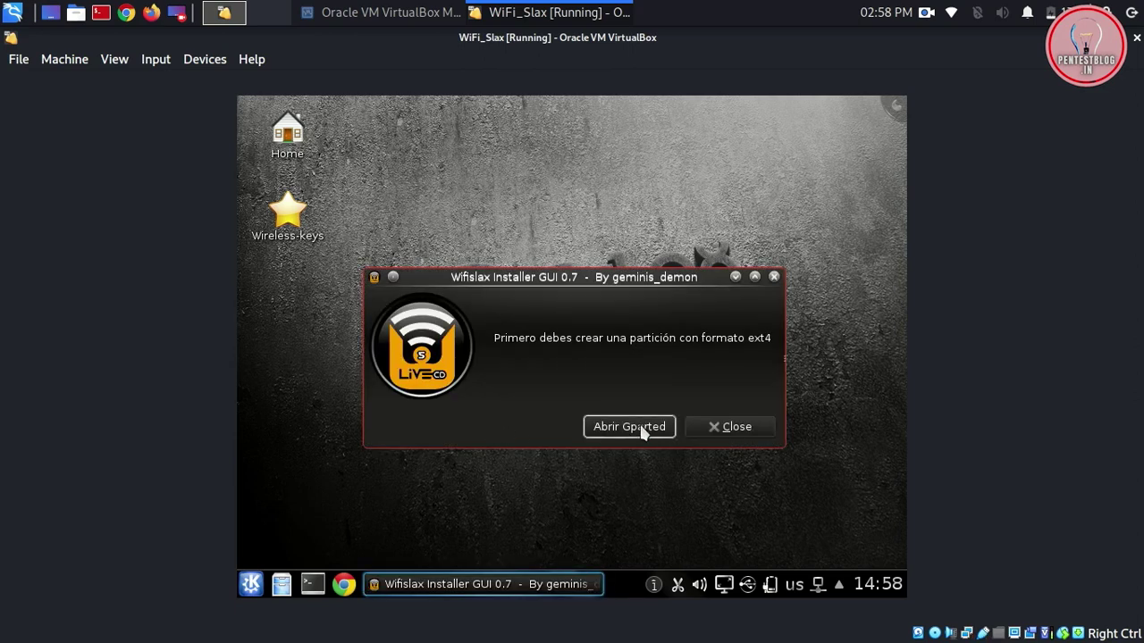
{"action": "left_click", "coordinate": [637, 425]}
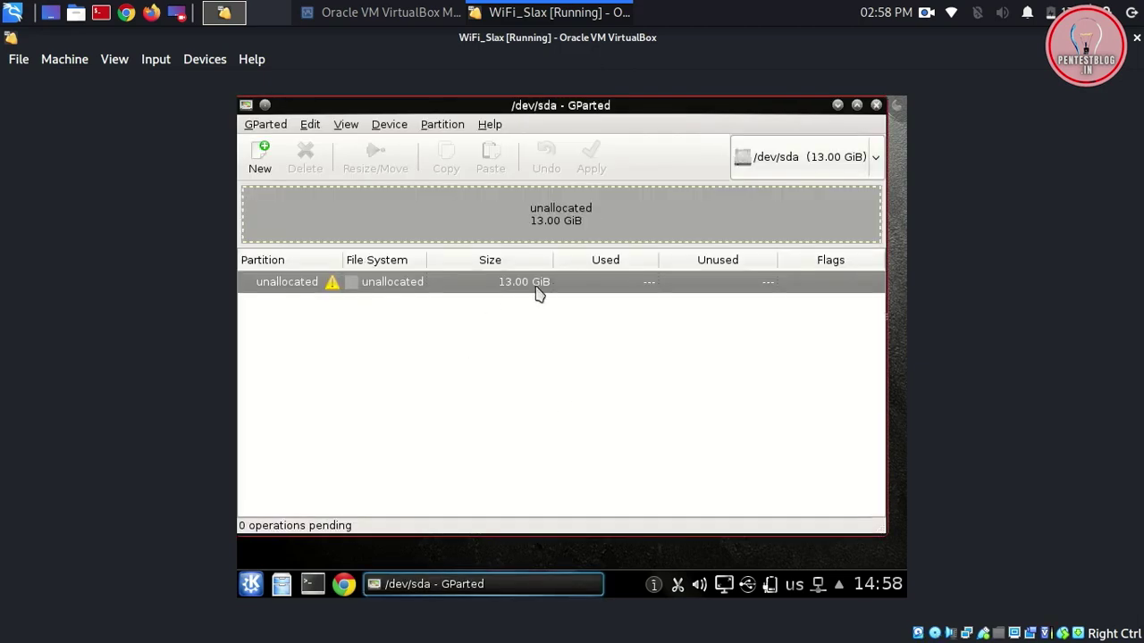
Create a new msdos partition table on the unallocated /dev/sda disk
{"action": "left_click", "coordinate": [456, 285]}
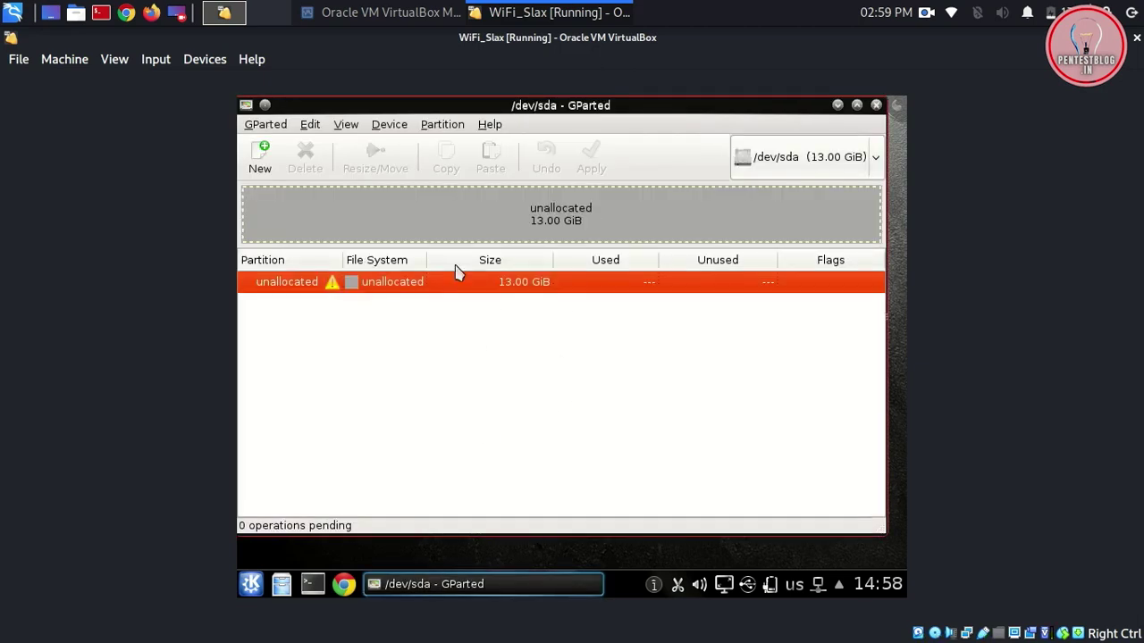
{"action": "left_click", "coordinate": [393, 127]}
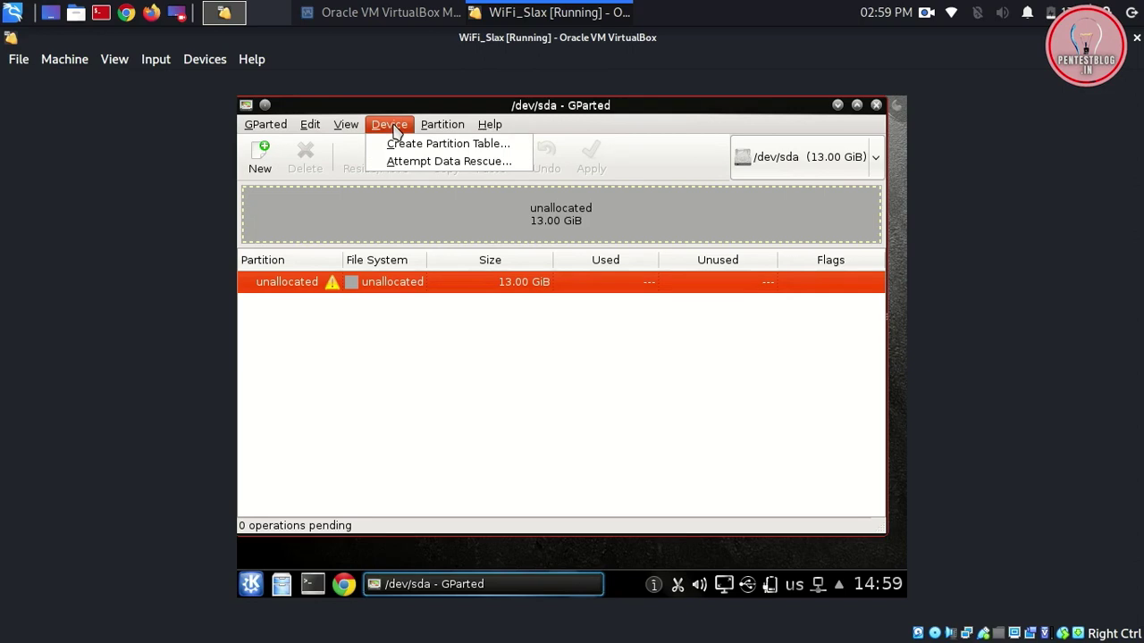
{"action": "left_click", "coordinate": [419, 146]}
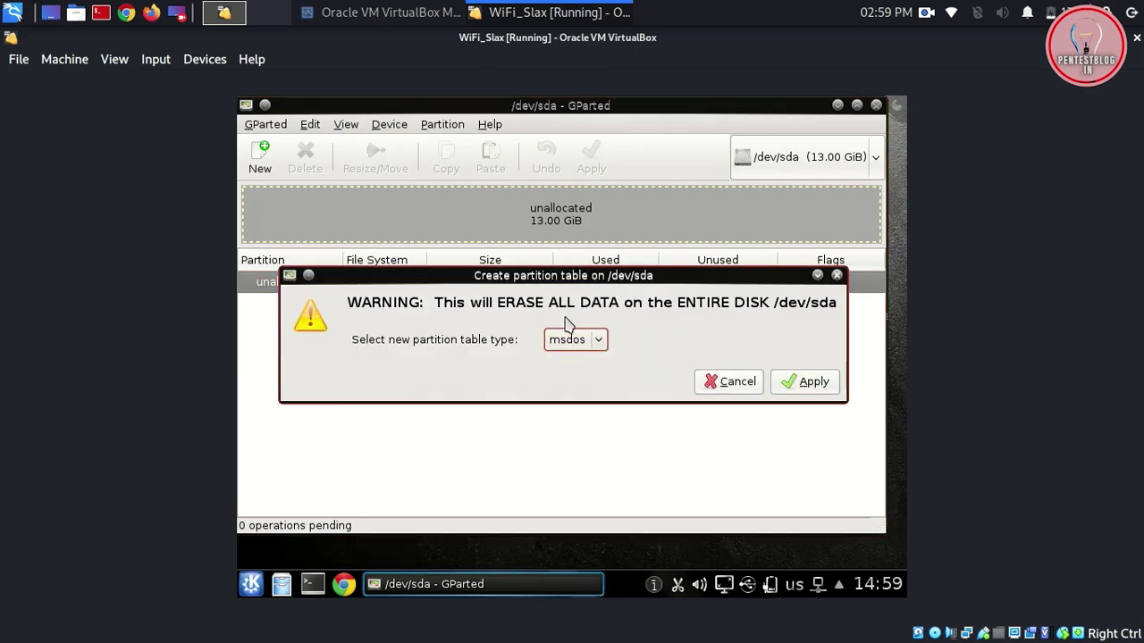
{"action": "left_click", "coordinate": [792, 385]}
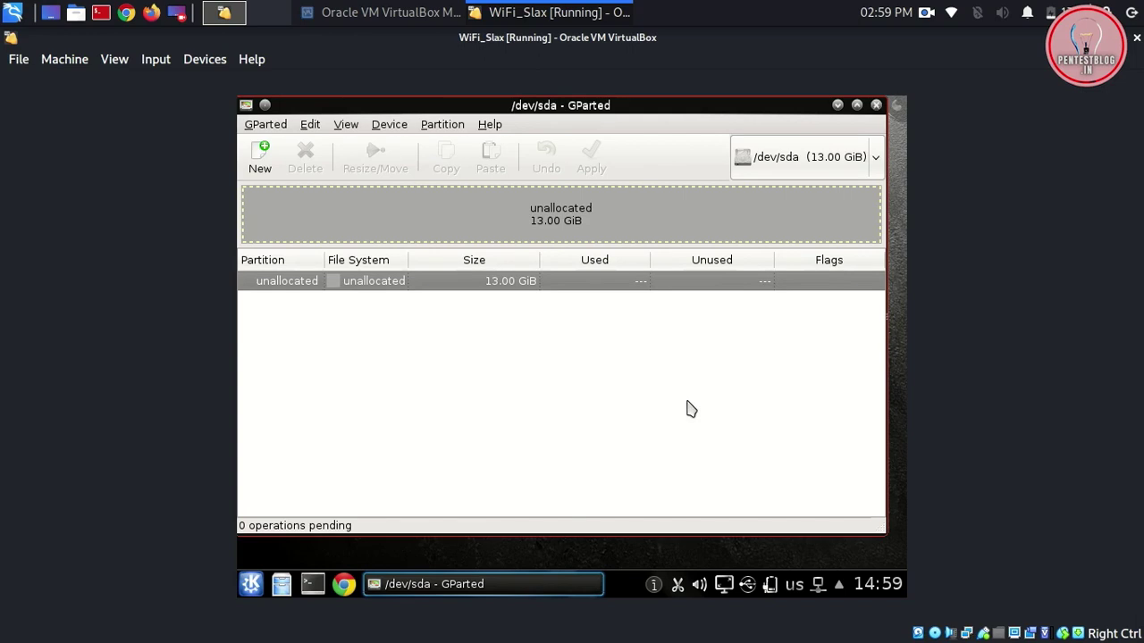
Create a 13311 MiB primary ext4 partition in the unallocated space of /dev/sda and apply the pending operation
{"action": "left_click", "coordinate": [463, 286]}
{"action": "right_click", "coordinate": [463, 287]}
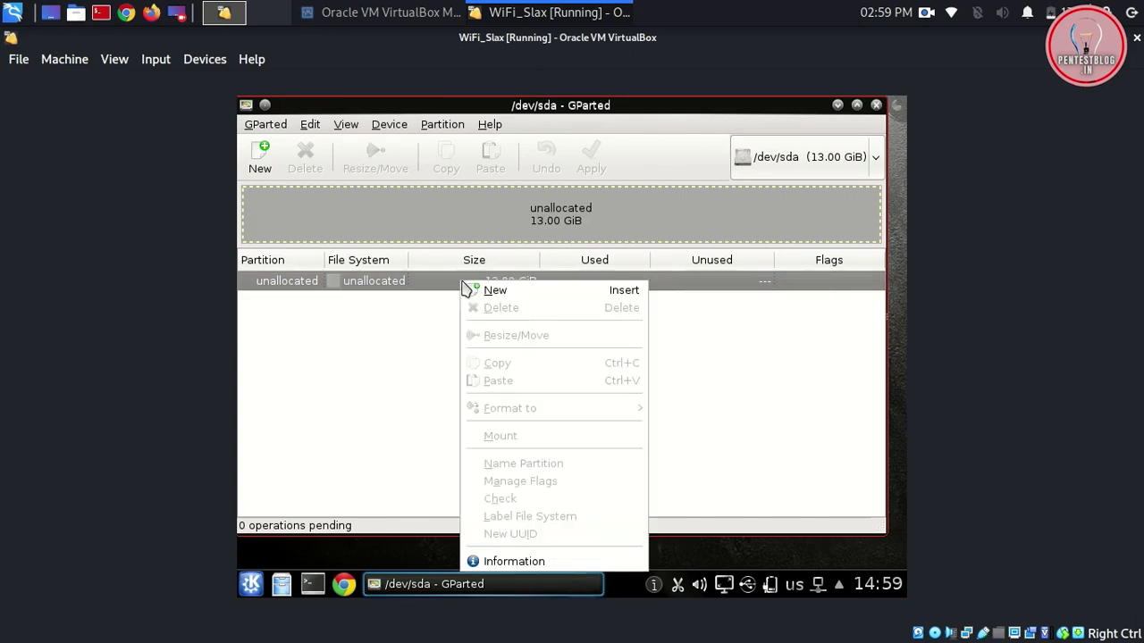
{"action": "left_click", "coordinate": [501, 298]}
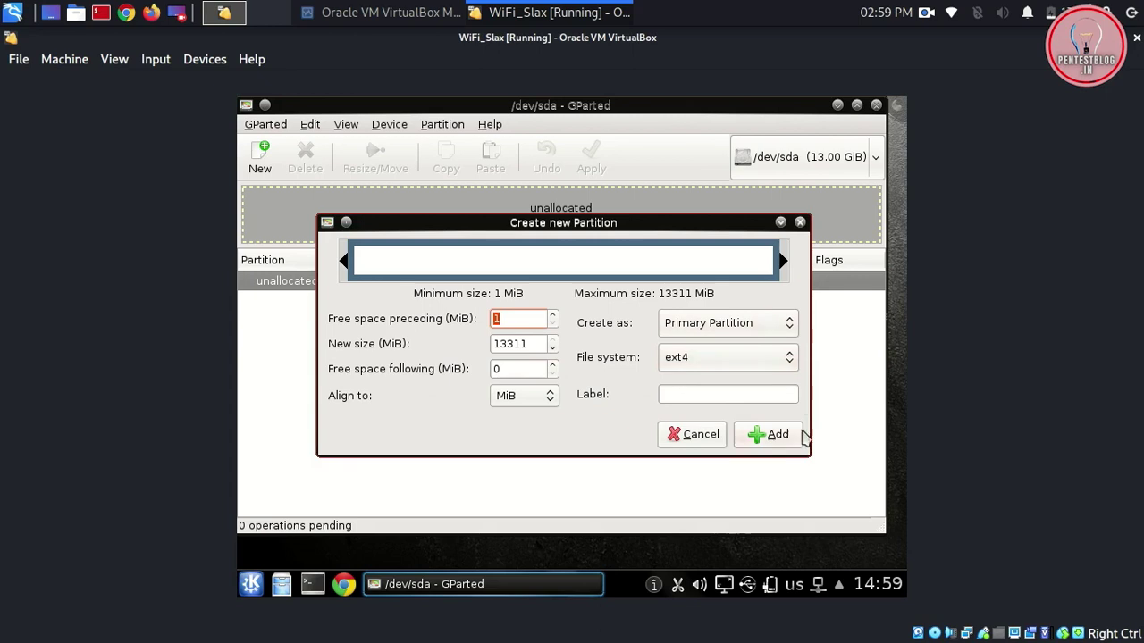
{"action": "left_click", "coordinate": [772, 434]}
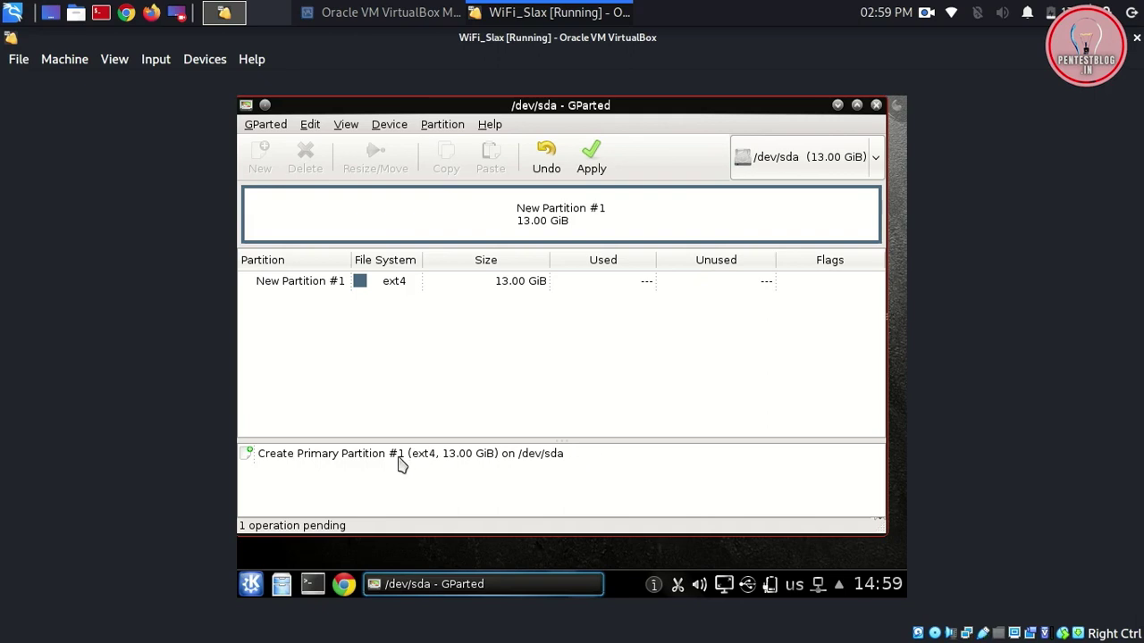
{"action": "left_click", "coordinate": [591, 169]}
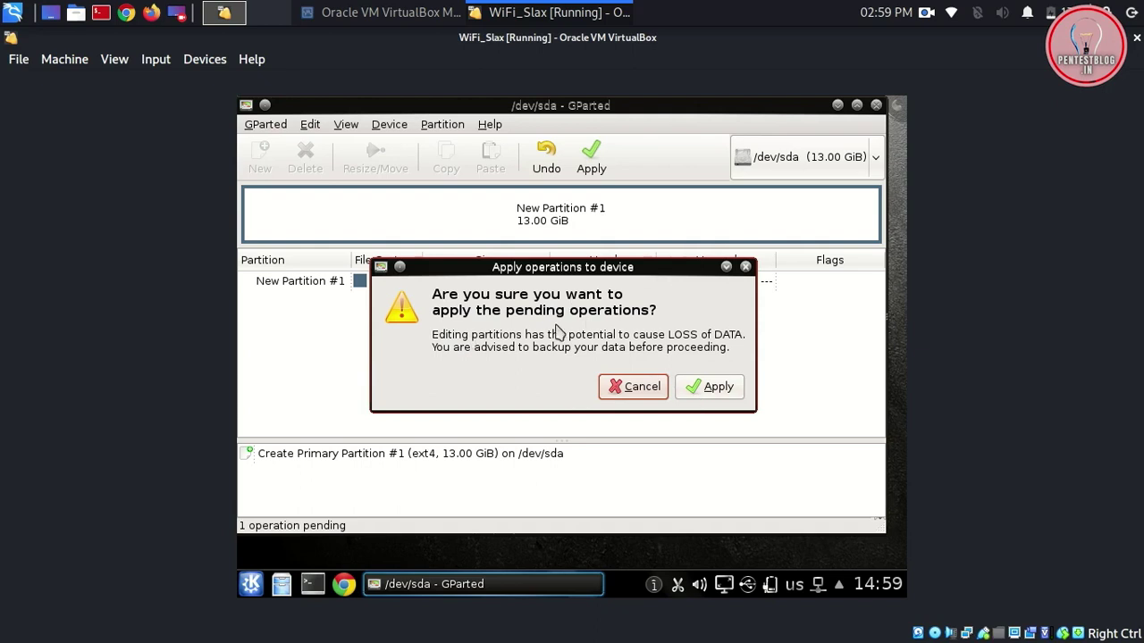
{"action": "left_click", "coordinate": [710, 386]}
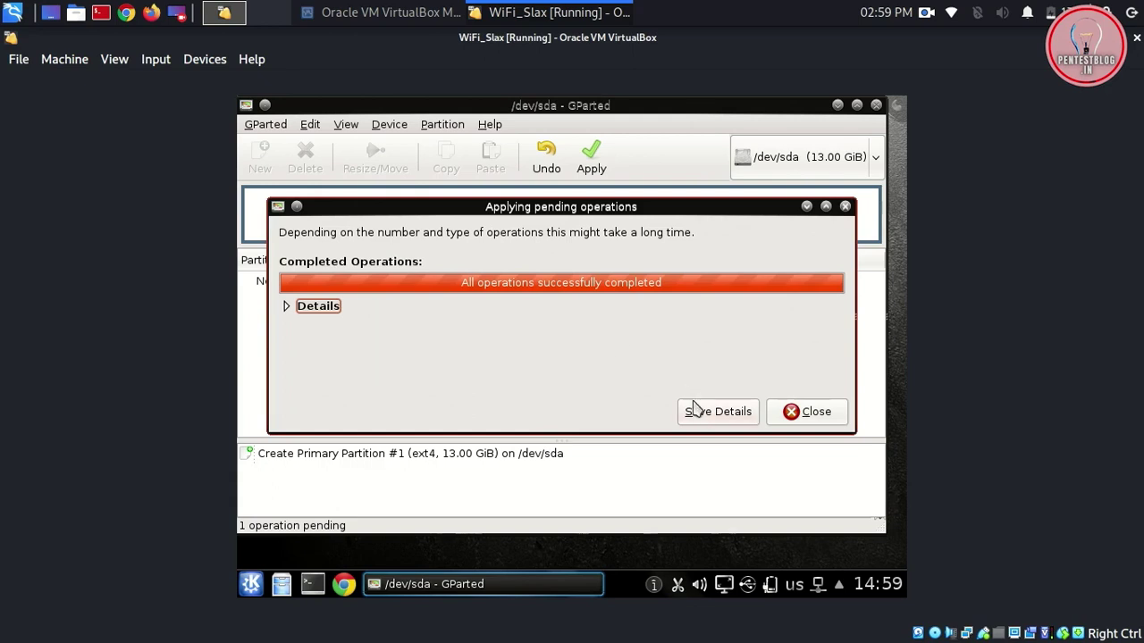
Save the operation details as gparted_details.htm in the root folder and close GParted
{"action": "left_click", "coordinate": [702, 420]}
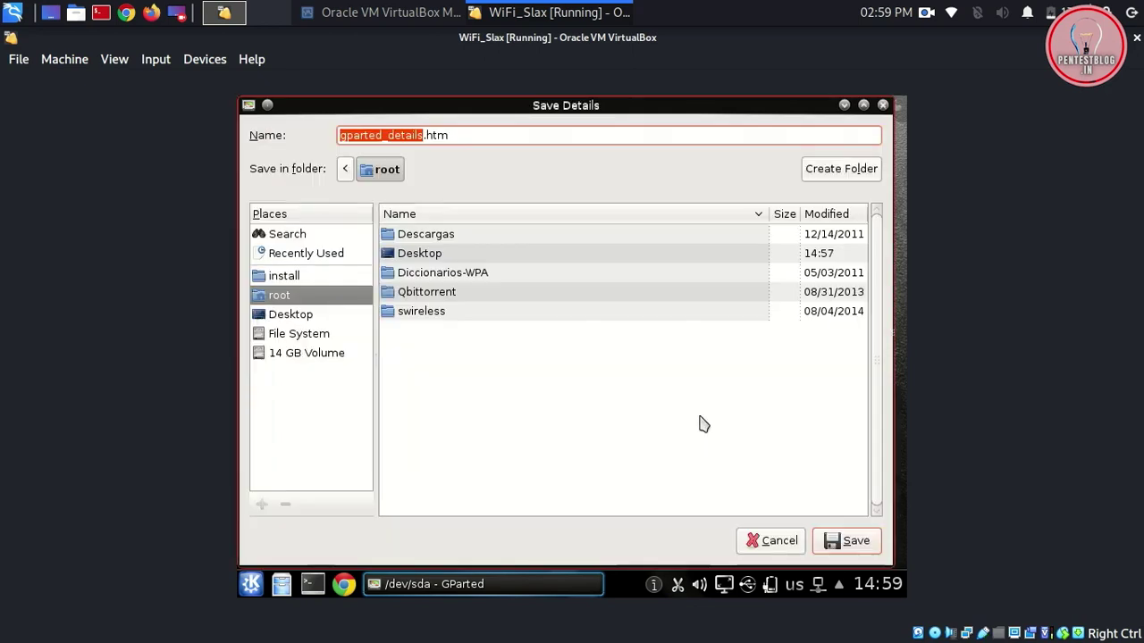
{"action": "left_click", "coordinate": [840, 545]}
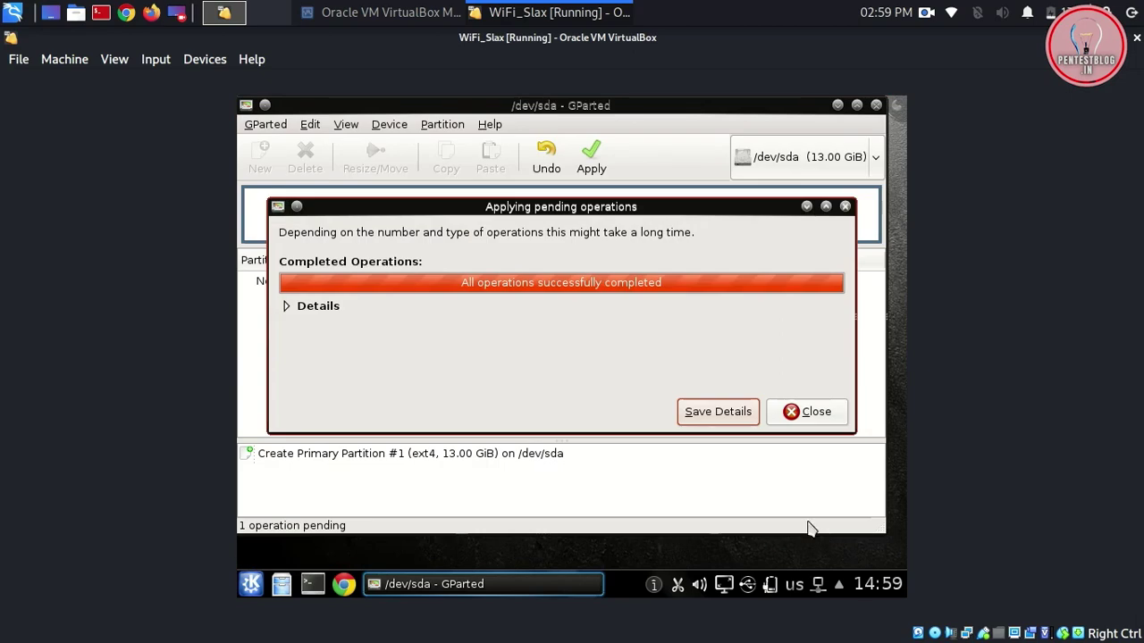
{"action": "left_click", "coordinate": [791, 418]}
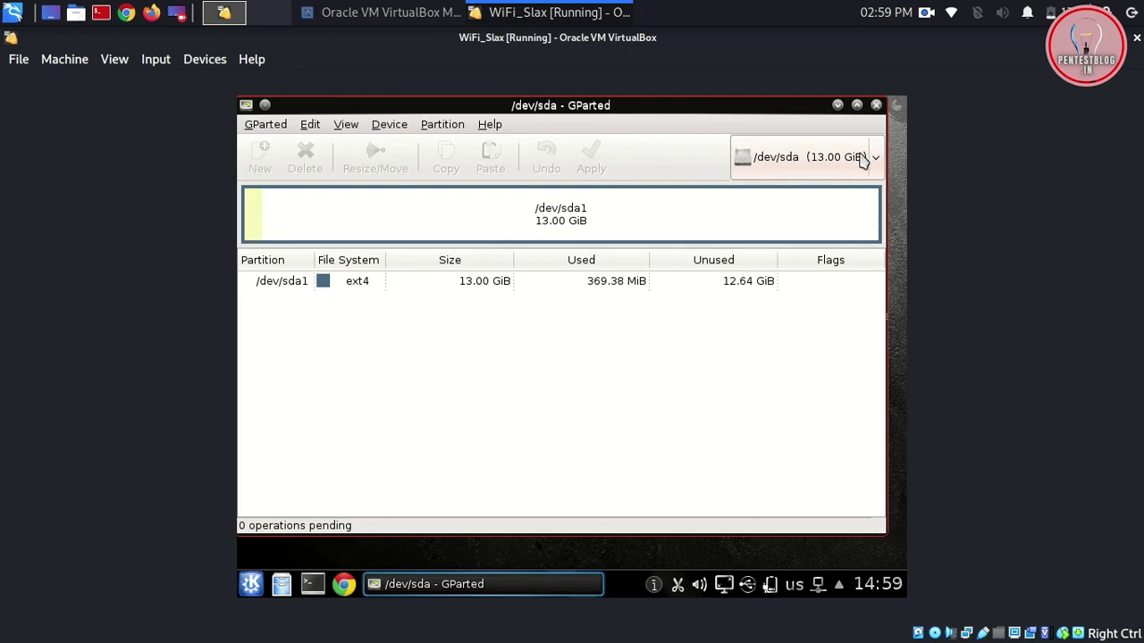
{"action": "left_click", "coordinate": [875, 106]}
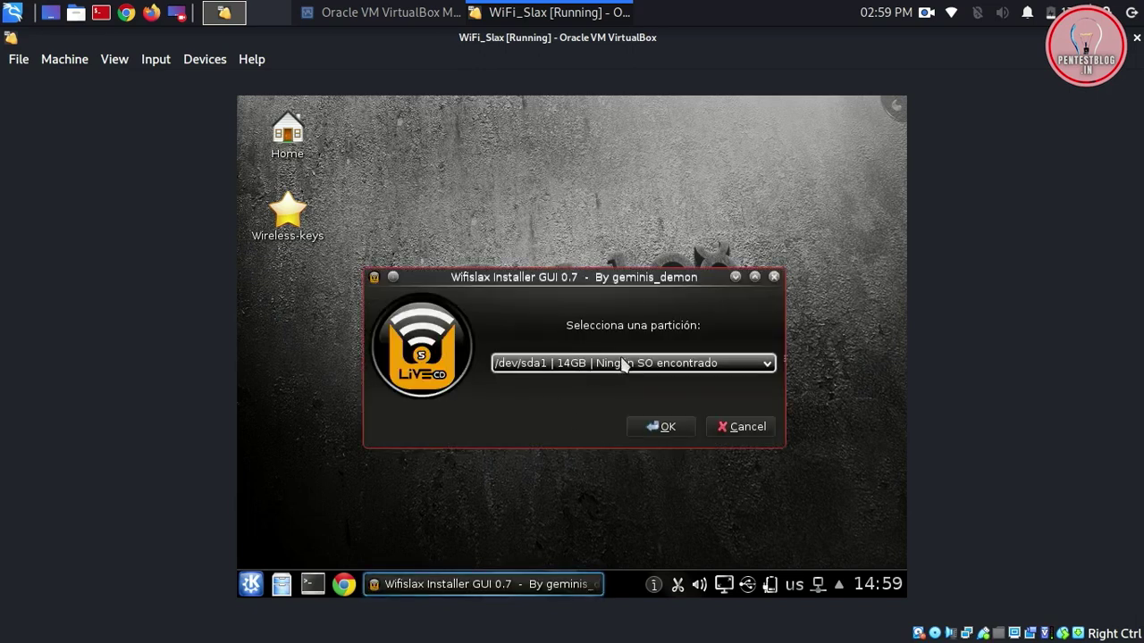
Install Wifislax on the /dev/sda1 partition and proceed with the GRUB installation
{"action": "left_click", "coordinate": [628, 365]}
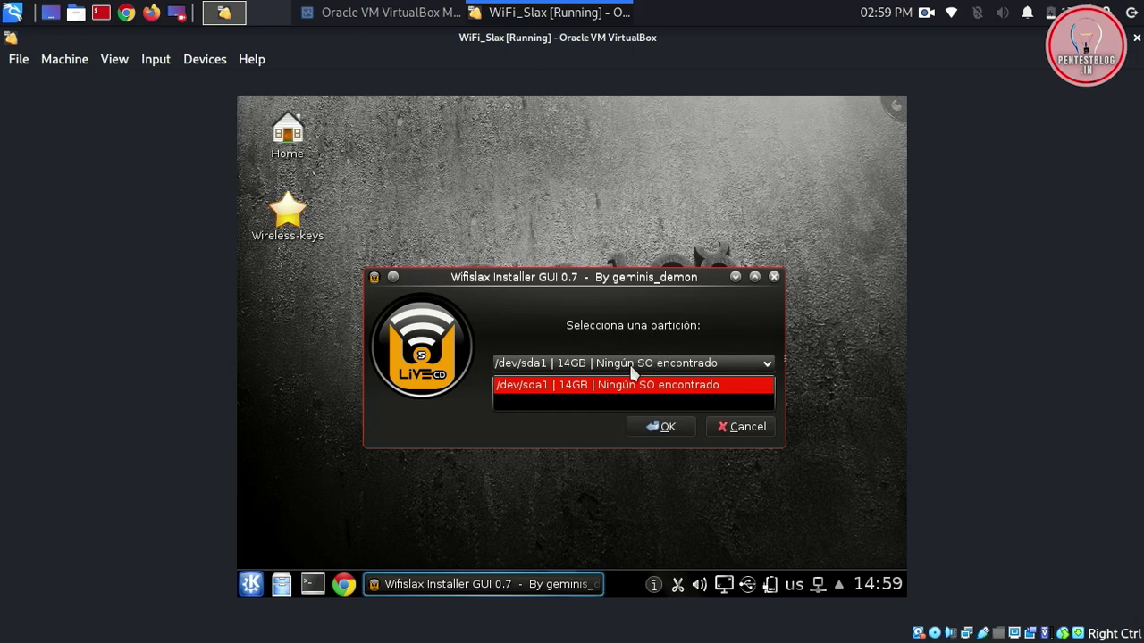
{"action": "left_click", "coordinate": [631, 369]}
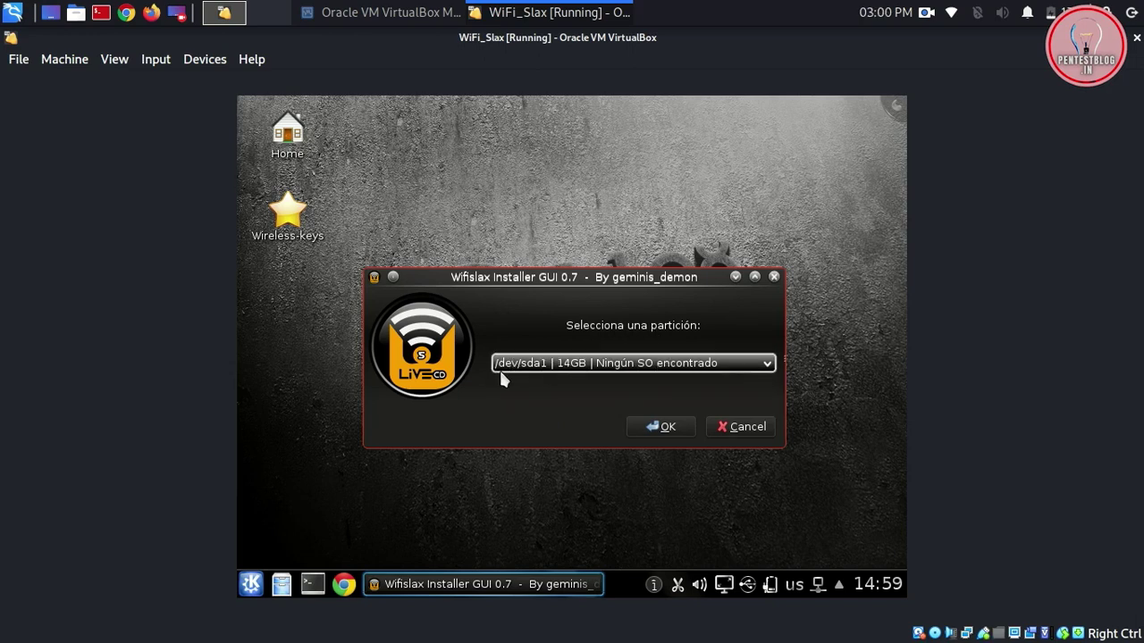
{"action": "left_click", "coordinate": [666, 426]}
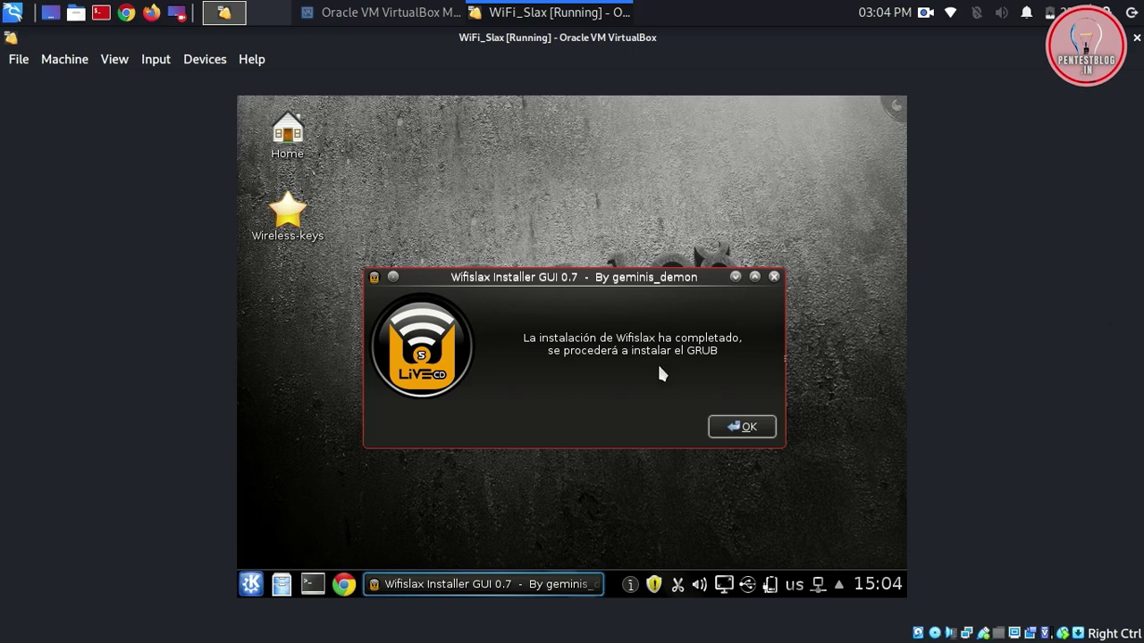
{"action": "left_click", "coordinate": [756, 428]}
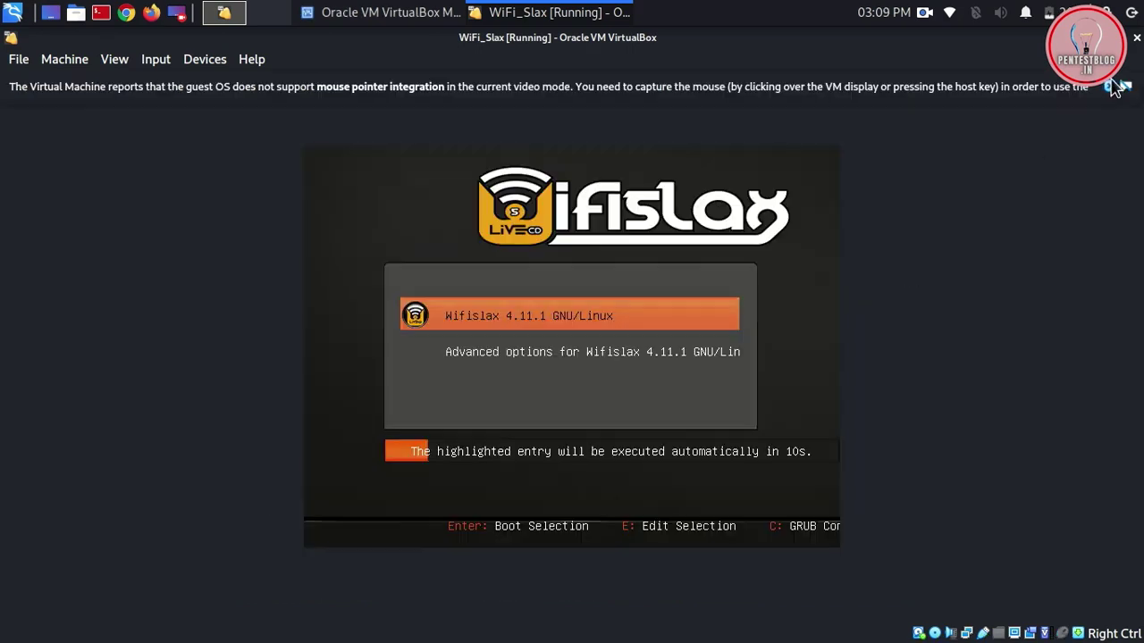
Dismiss the mouse pointer integration notices while the installed Wifislax system boots
{"action": "left_click", "coordinate": [1115, 82]}
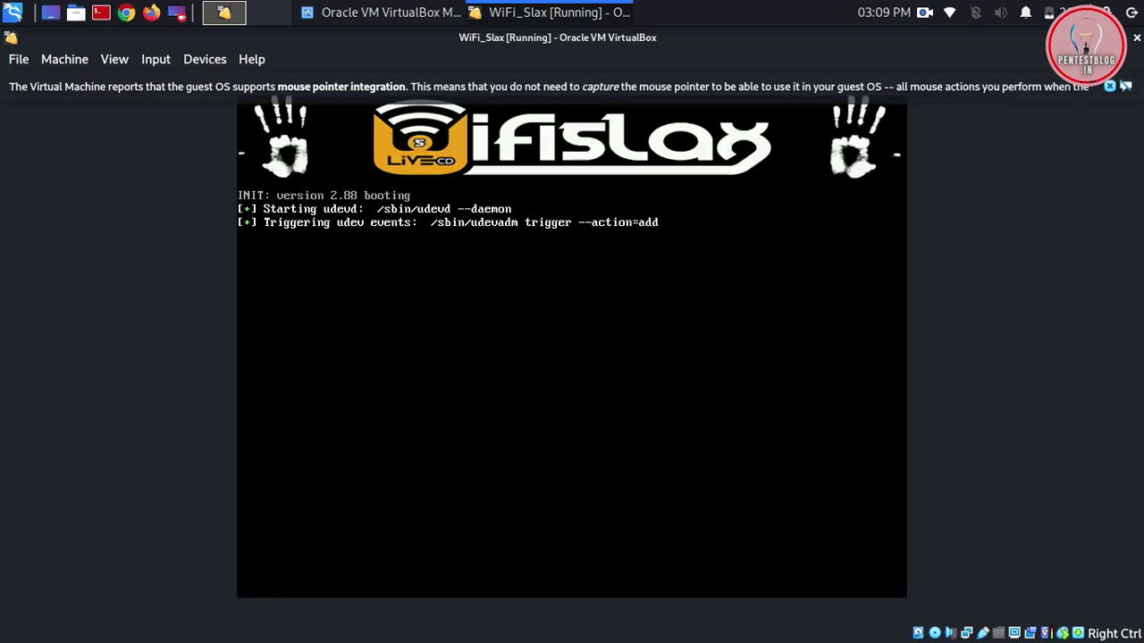
{"action": "left_click", "coordinate": [1110, 86]}
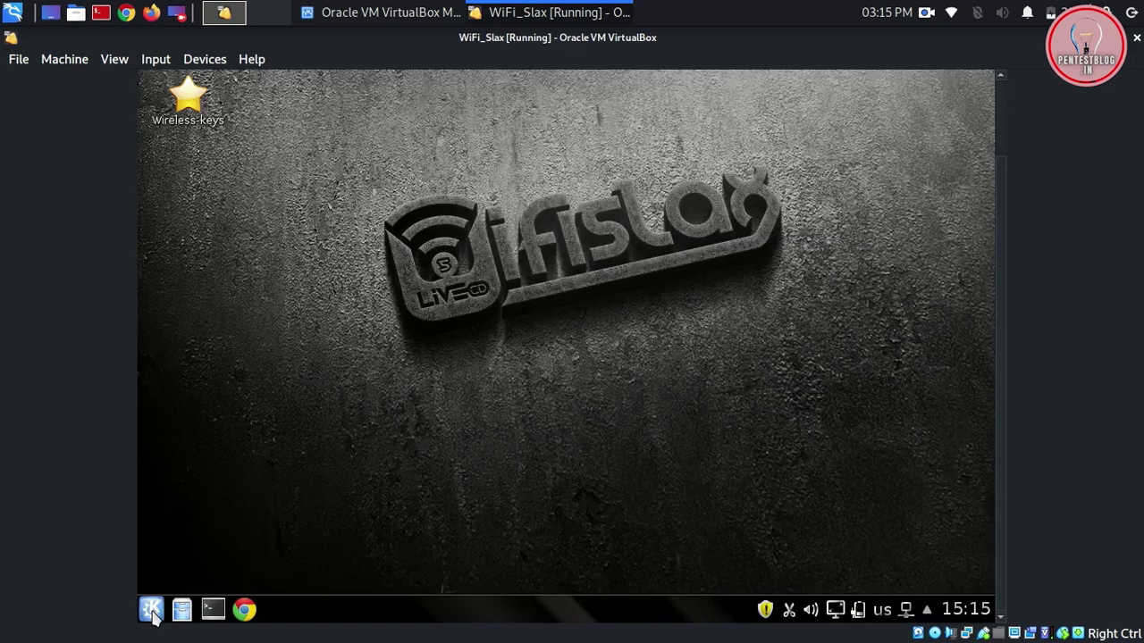
Browse the Wifislax tool categories in the installed system, including Dictionaries, Forensics, Hardware-Tools, Radiofrecuencia and Wifislax Documentacion
{"action": "left_click", "coordinate": [151, 609]}
{"action": "mouse_move", "coordinate": [195, 338]}
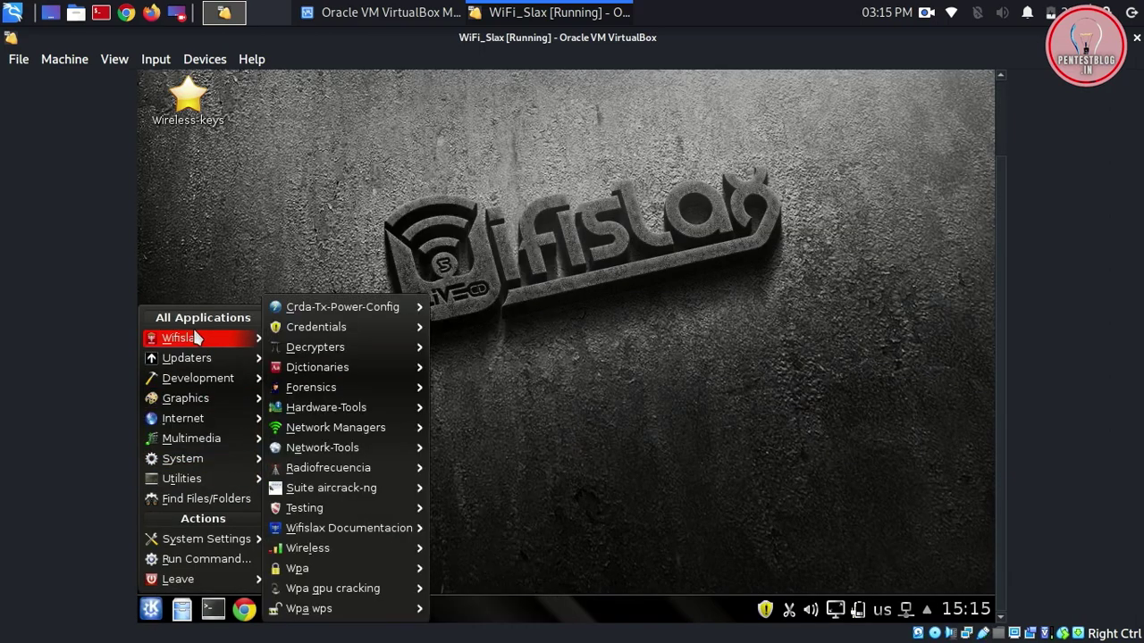
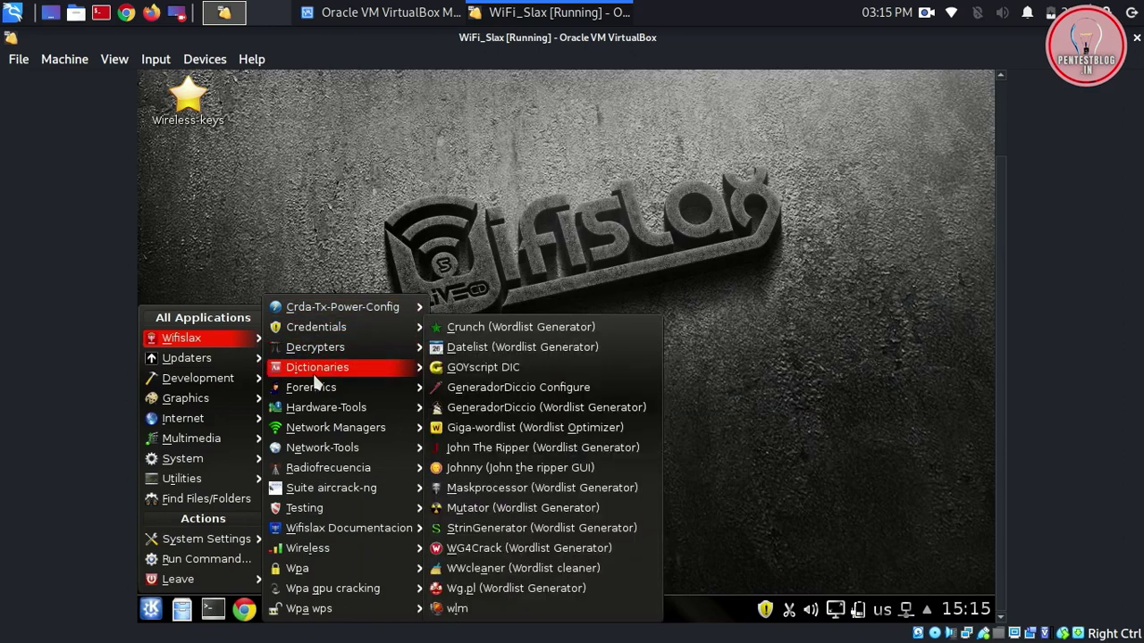
{"action": "mouse_move", "coordinate": [313, 392]}
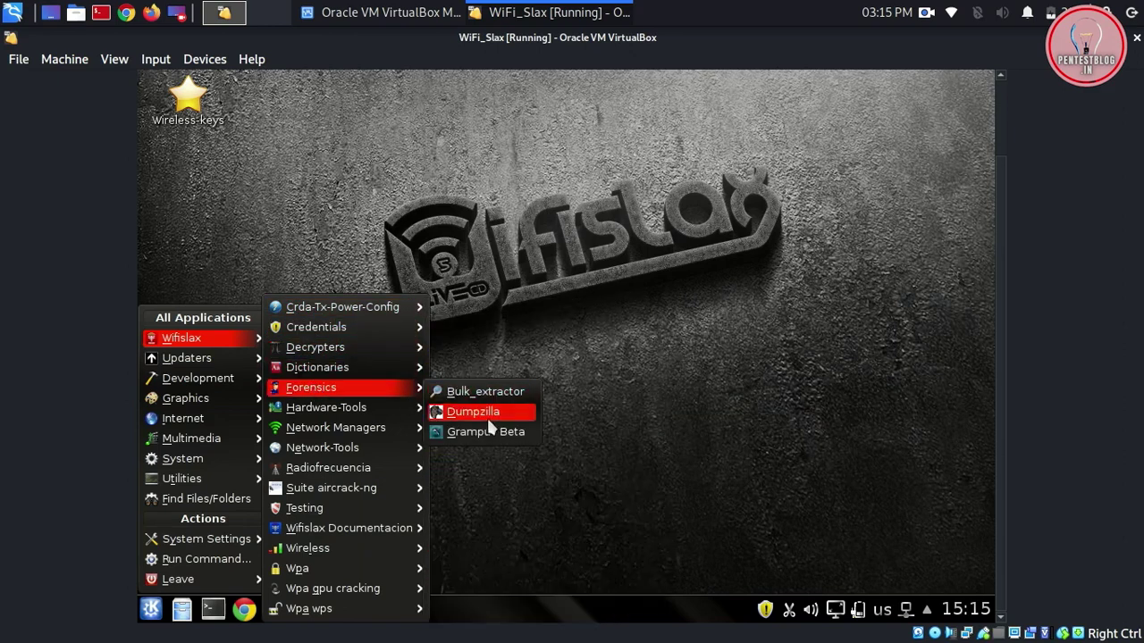
{"action": "mouse_move", "coordinate": [337, 413]}
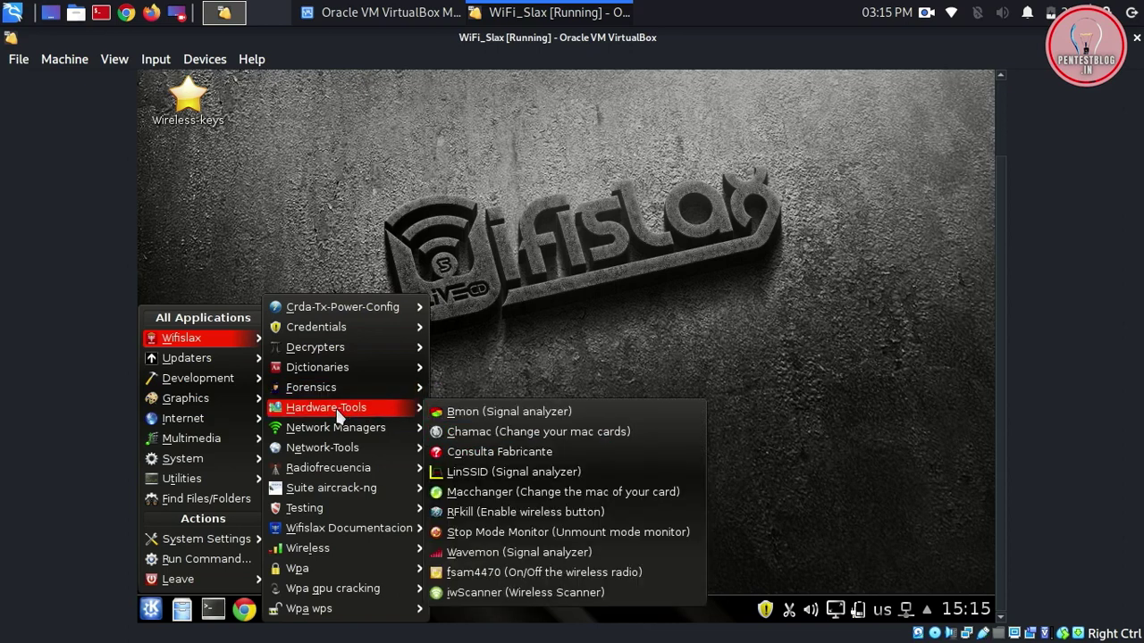
{"action": "mouse_move", "coordinate": [337, 438]}
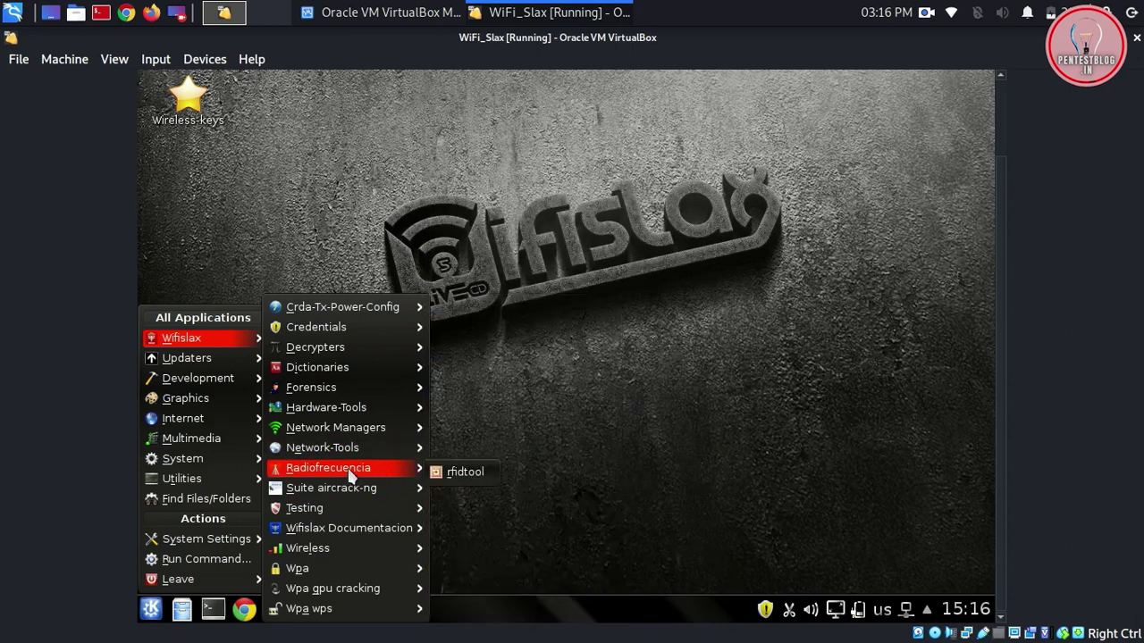
{"action": "mouse_move", "coordinate": [349, 533]}
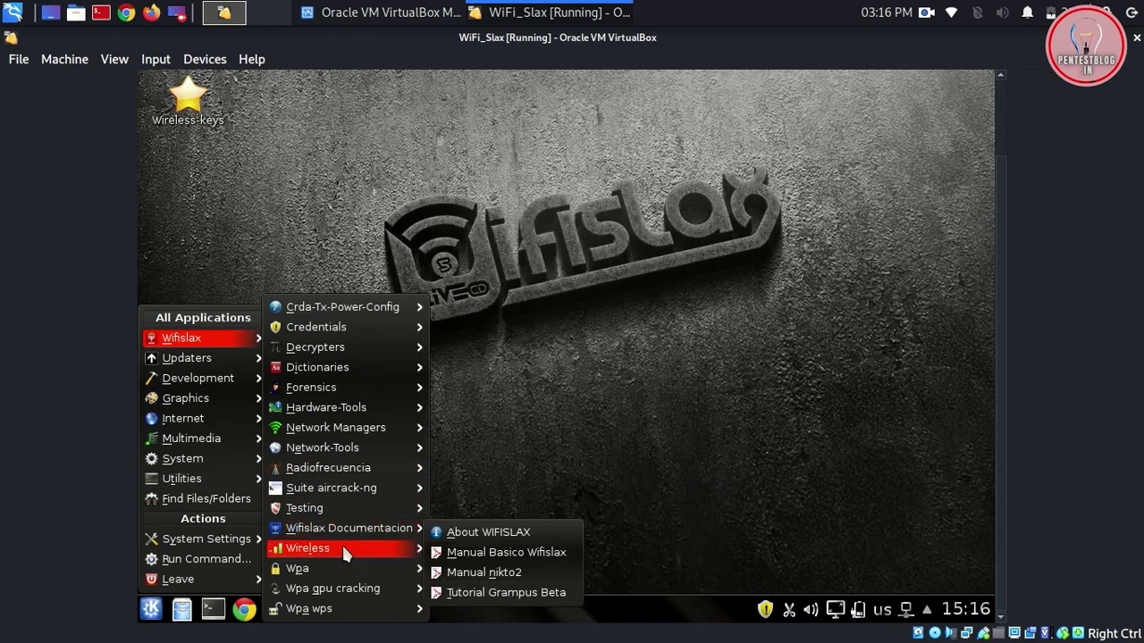
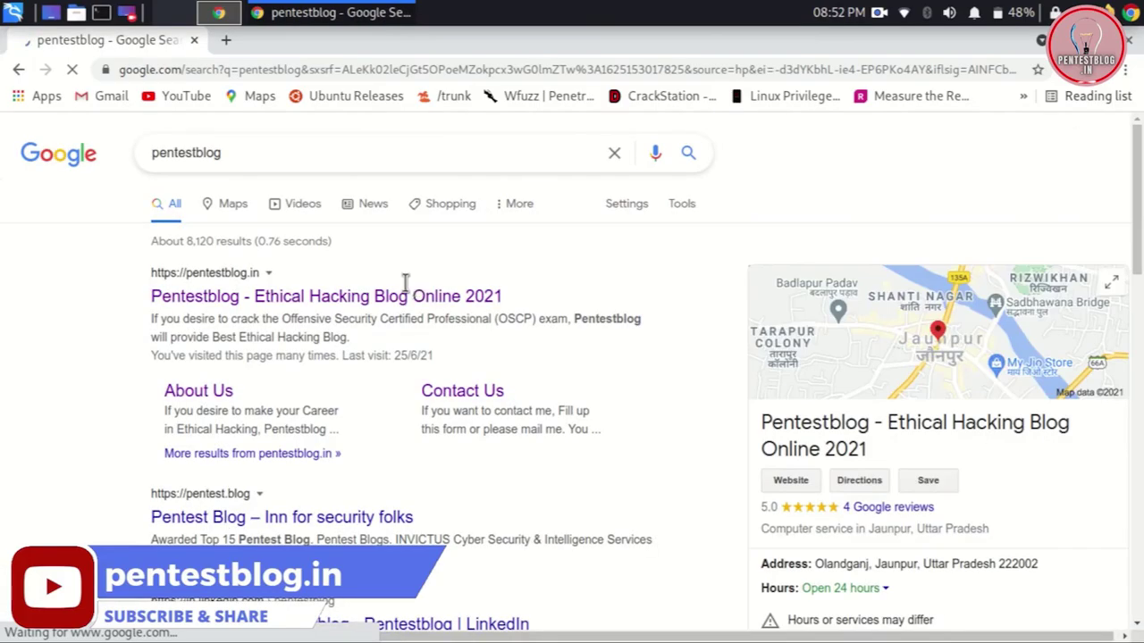
Switch to Chrome, open the pentestblog.in site from the Google results and look through its page
{"action": "left_click", "coordinate": [412, 289]}
{"action": "scroll", "coordinate": [1137, 178], "scroll_direction": "down", "scroll_amount": 5}
{"action": "left_click_drag", "start_coordinate": [1139, 179], "coordinate": [1137, 547]}
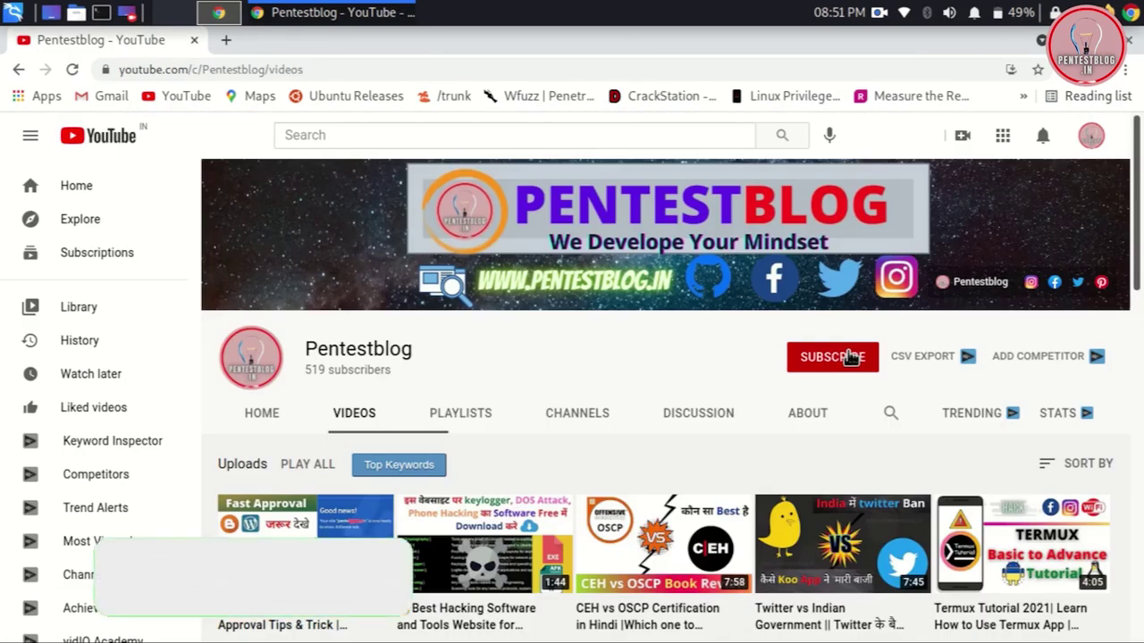
Subscribe to the Pentestblog YouTube channel and set its notifications to All
{"action": "left_click", "coordinate": [850, 356]}
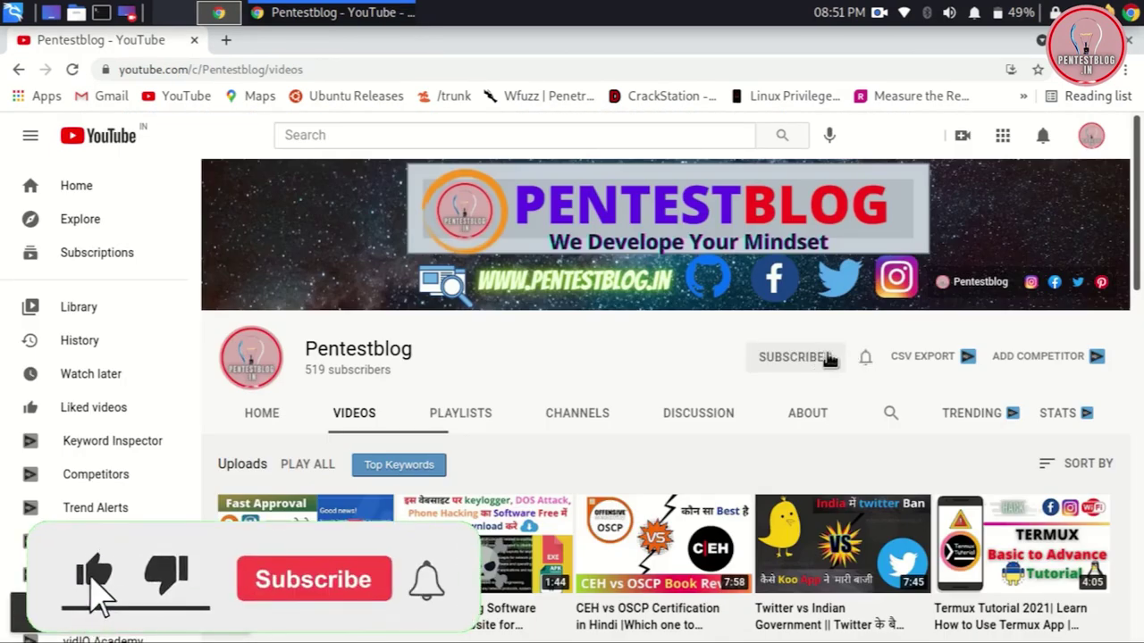
{"action": "left_click", "coordinate": [864, 360]}
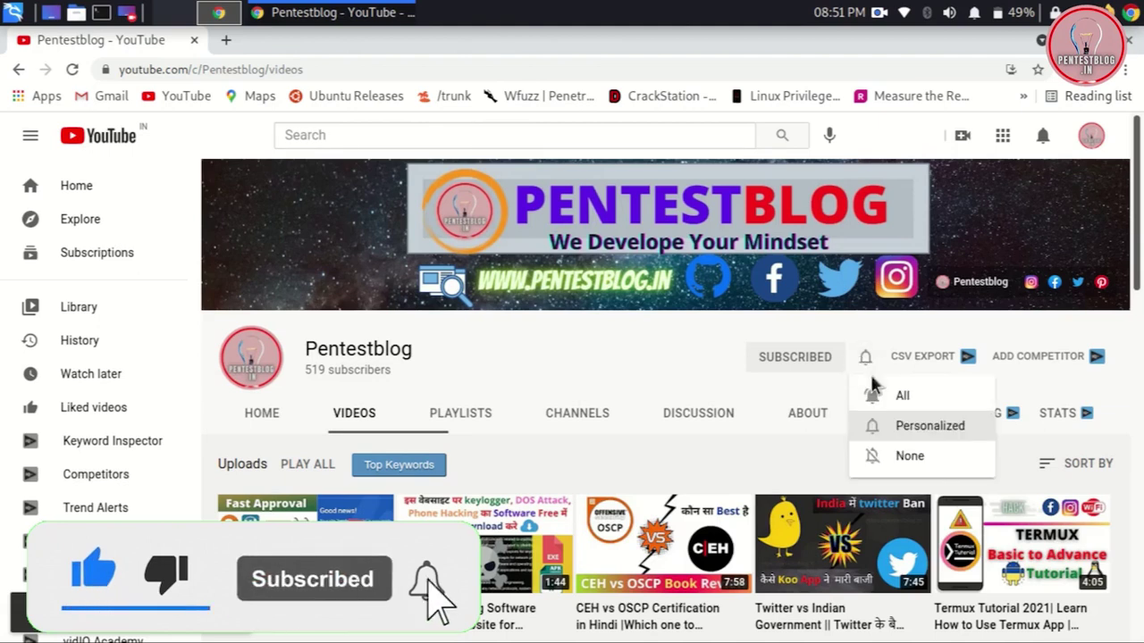
{"action": "left_click", "coordinate": [892, 403]}
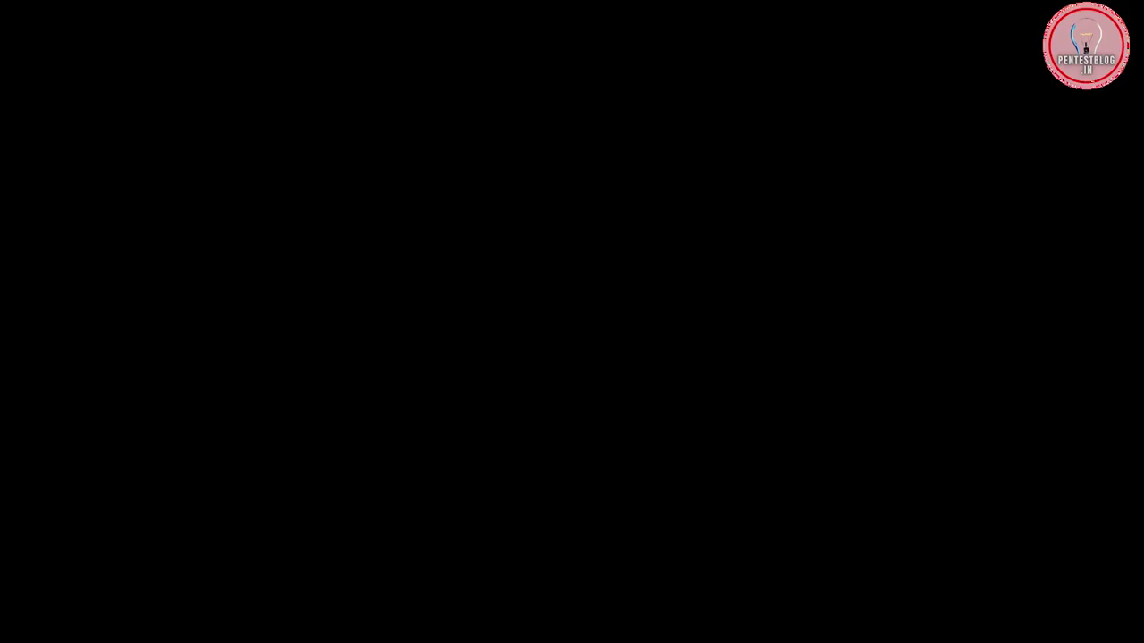